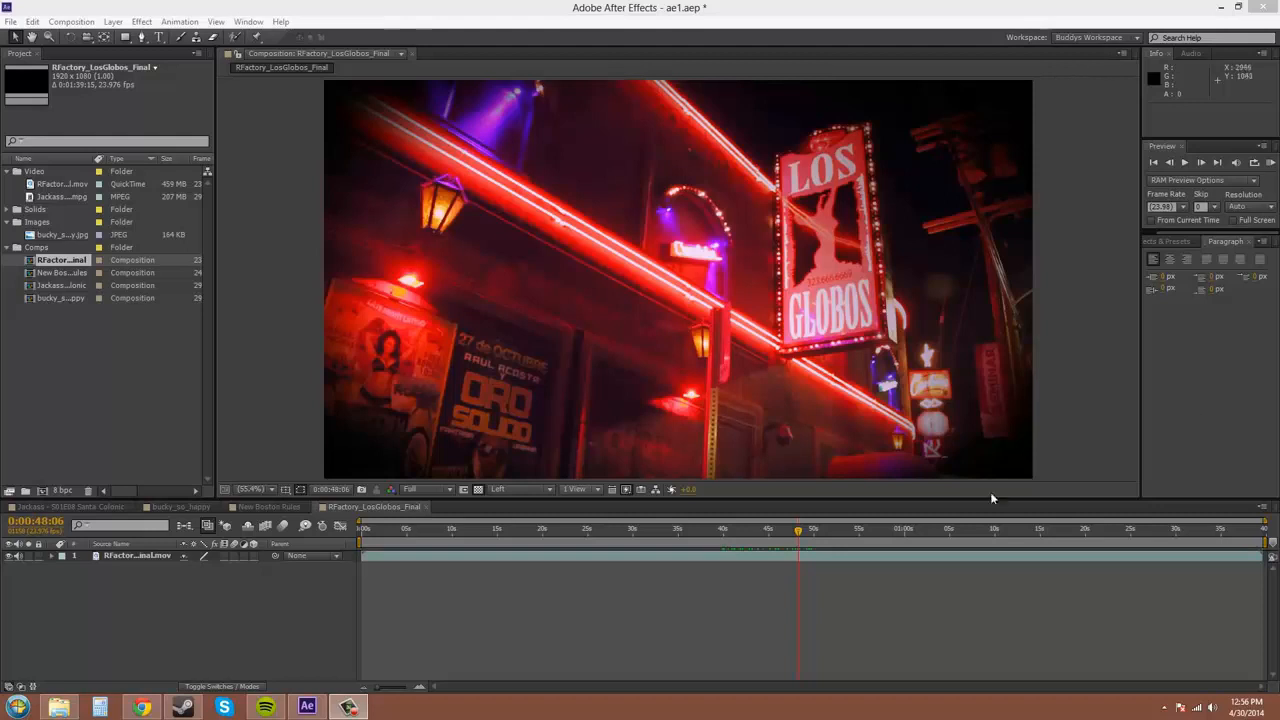
Look through the open New Boston Rules, bucky_so_happy and Jackass composition timelines
click(278, 618)
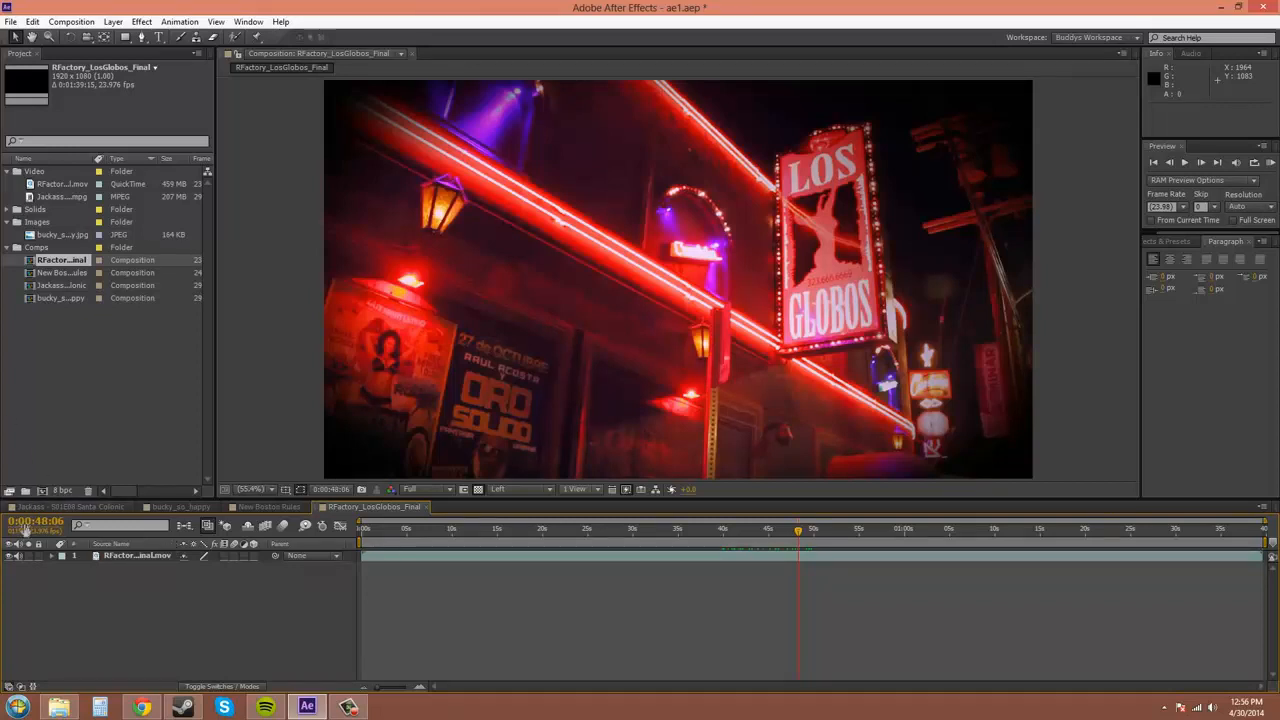
click(264, 506)
click(180, 507)
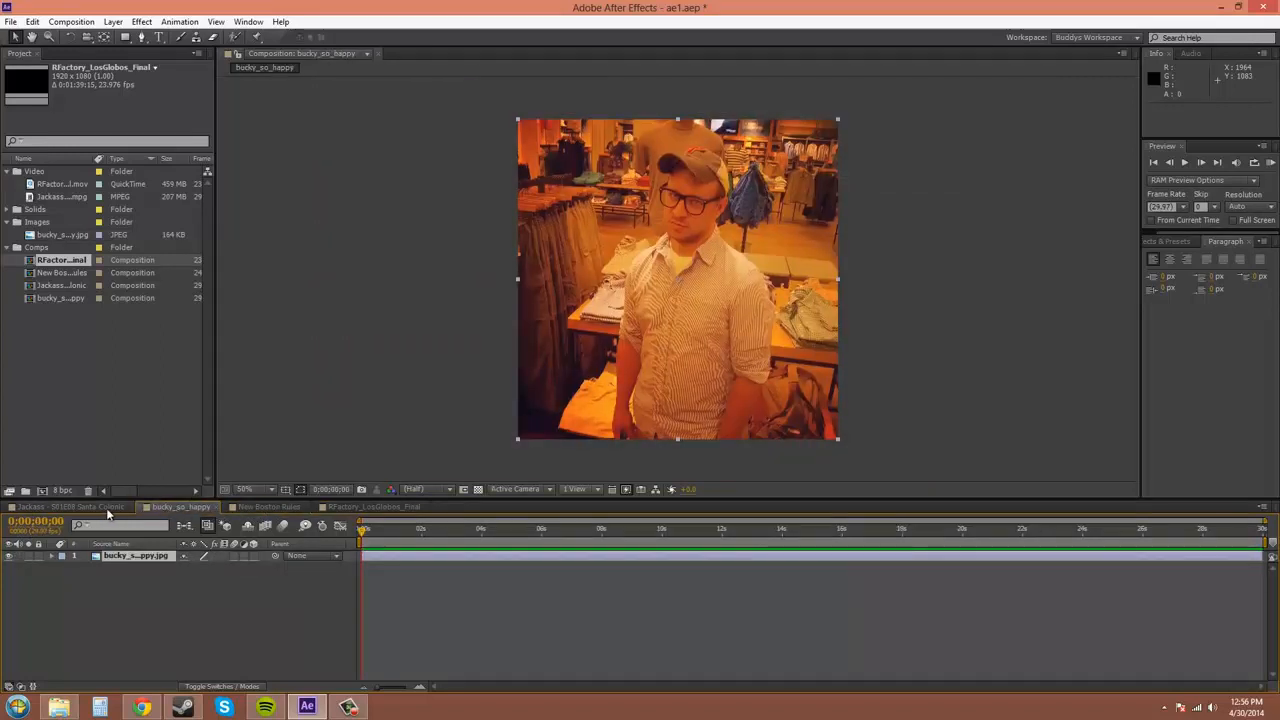
click(100, 507)
click(180, 507)
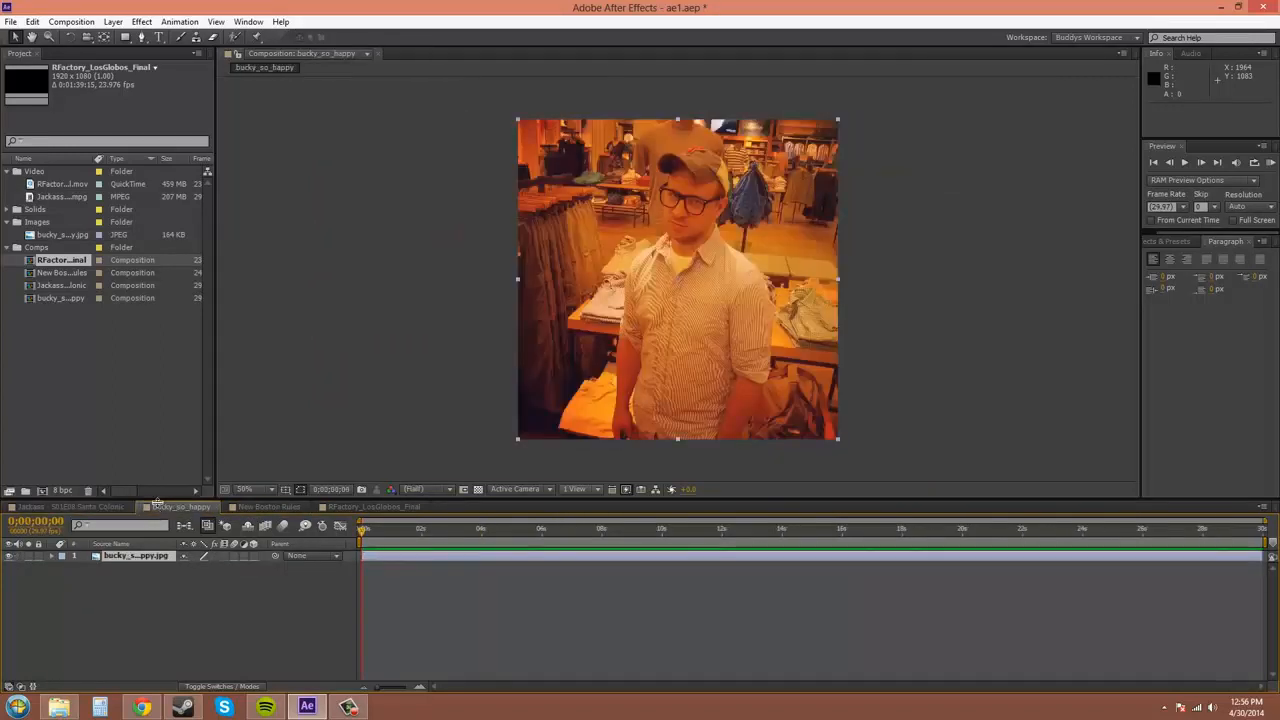
Close the bucky_so_happy, New Boston Rules and Jackass timelines, keeping only RFactory_LosGlobos_Final open
click(215, 508)
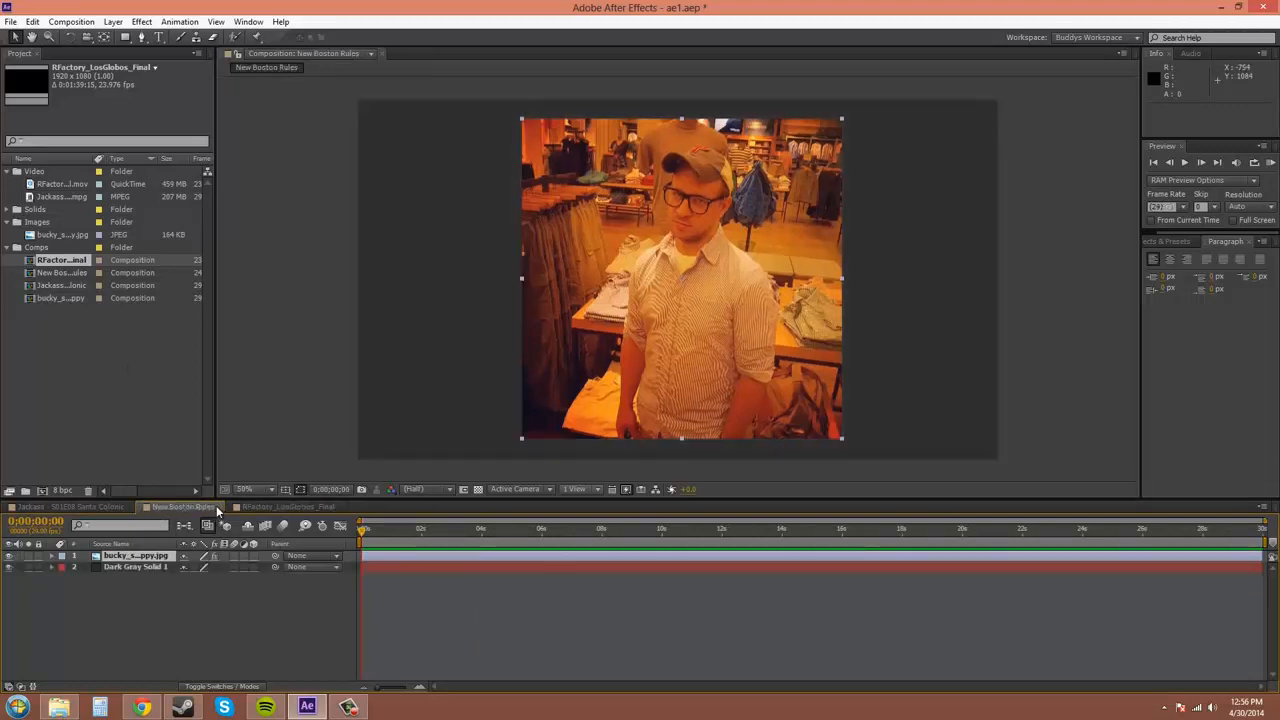
click(222, 508)
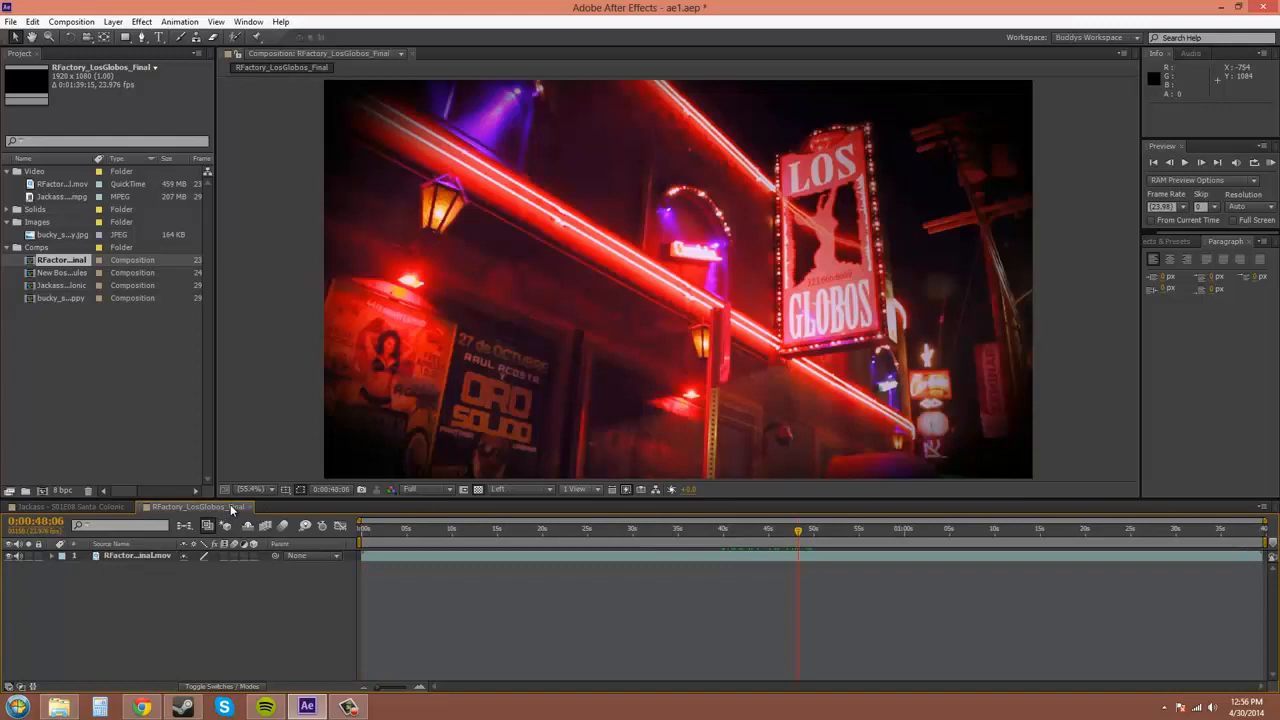
click(128, 507)
click(130, 507)
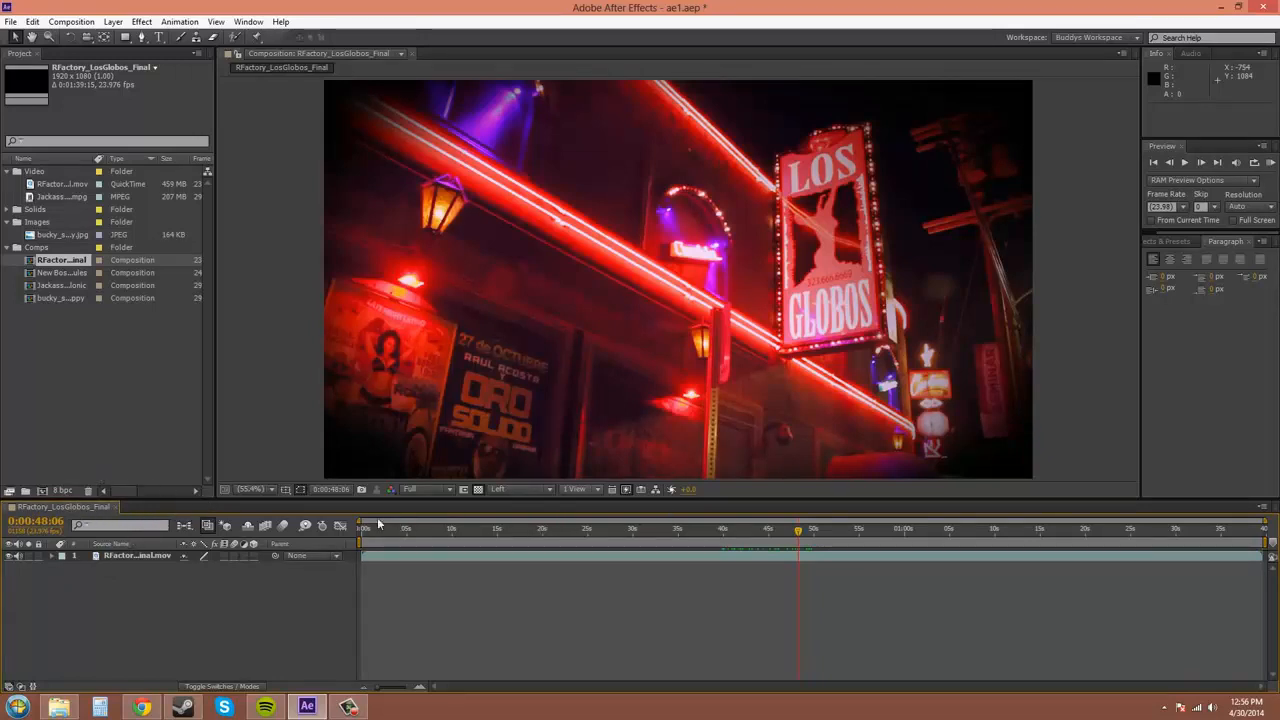
Reopen the bucky_so_happy composition from the project items and close its timeline again
double_click(59, 299)
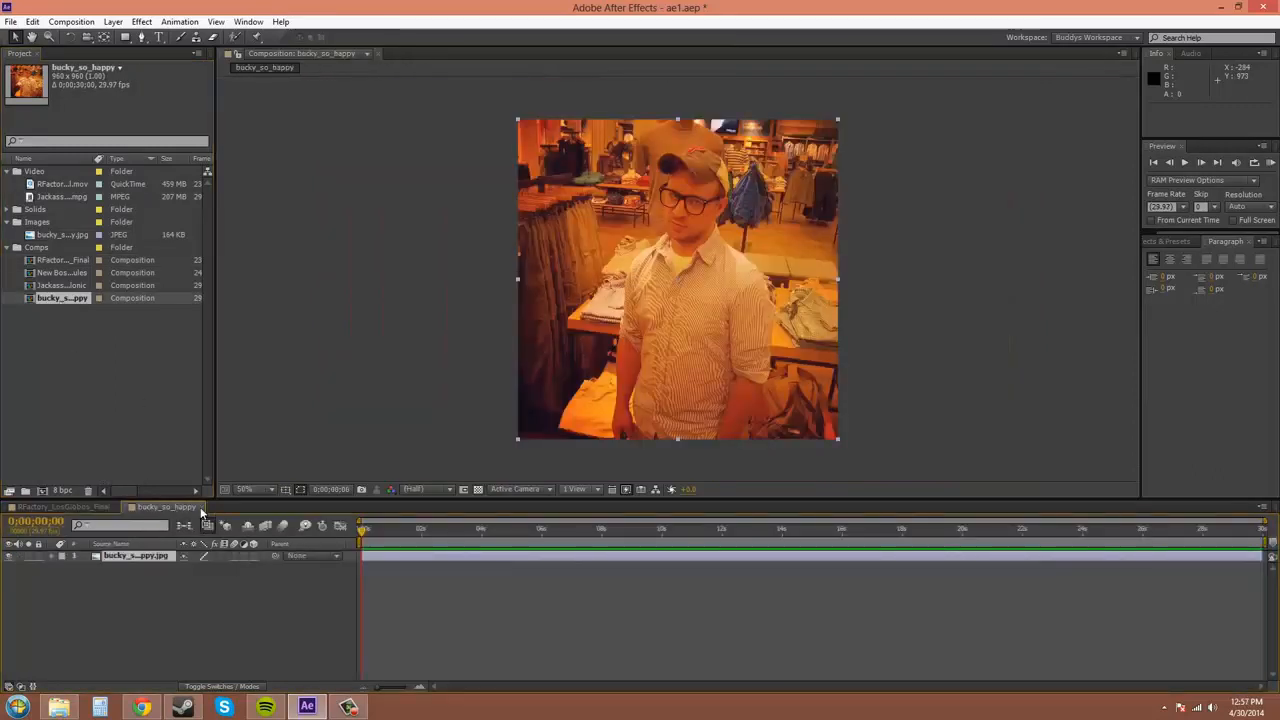
click(200, 508)
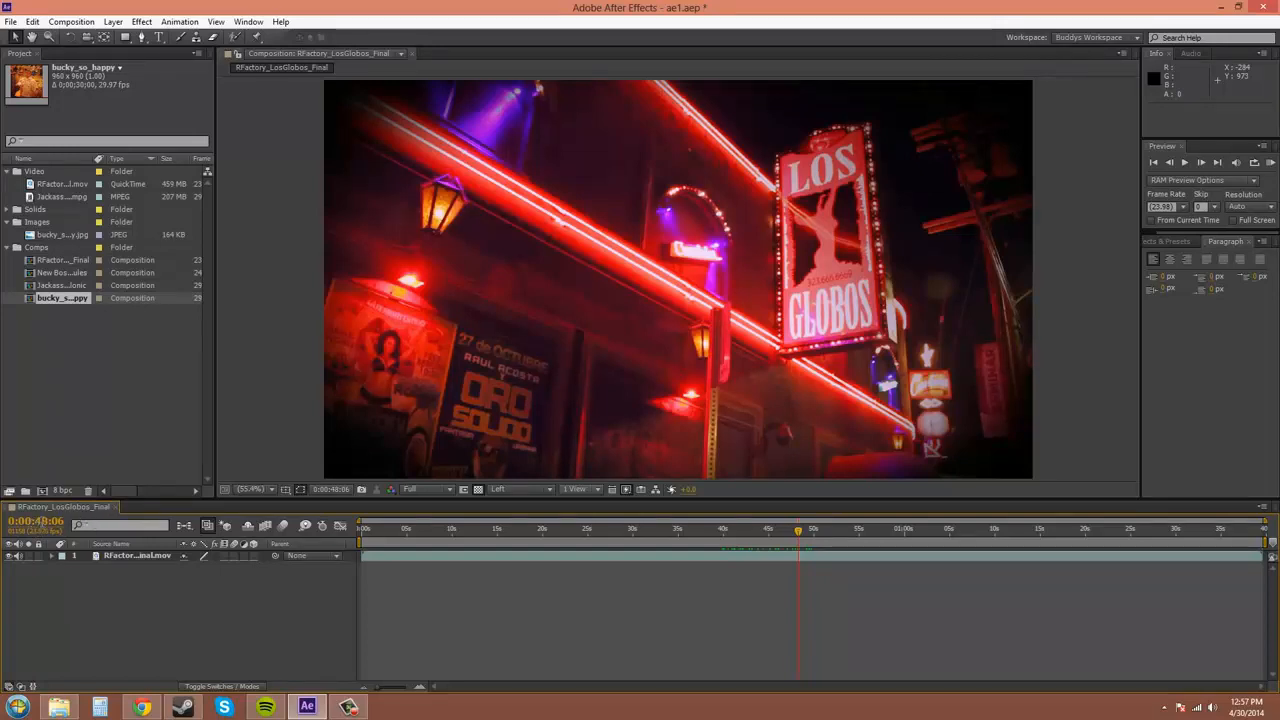
Switch the timeline's current-time display between timecode and frame numbers, finishing on timecode
click(35, 521)
key(Escape)
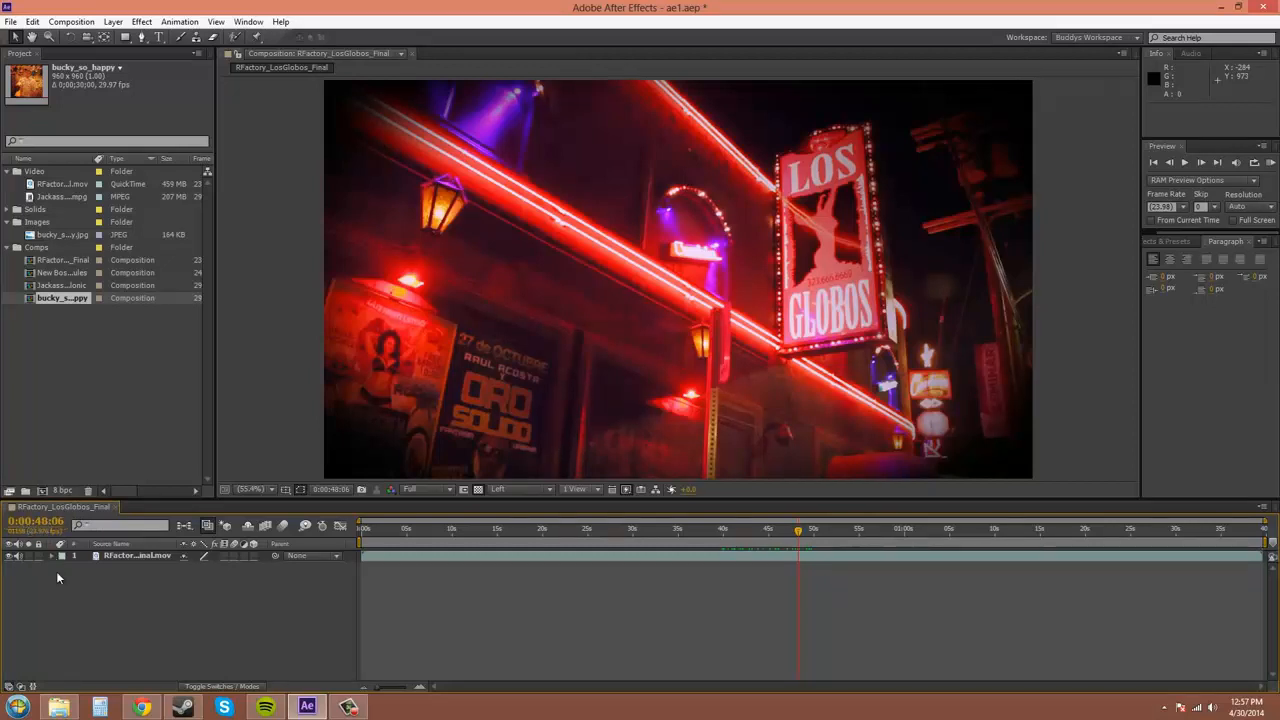
ctrl+click(35, 522)
ctrl+click(45, 528)
ctrl+click(45, 528)
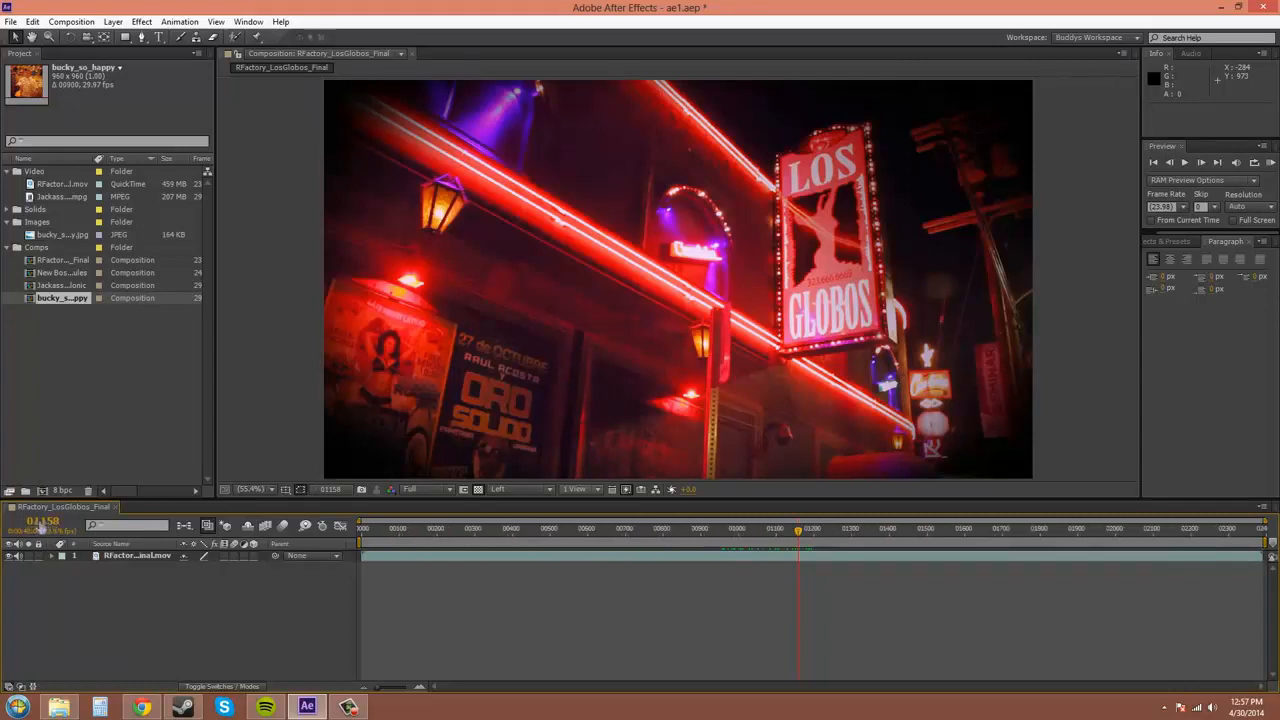
ctrl+click(45, 528)
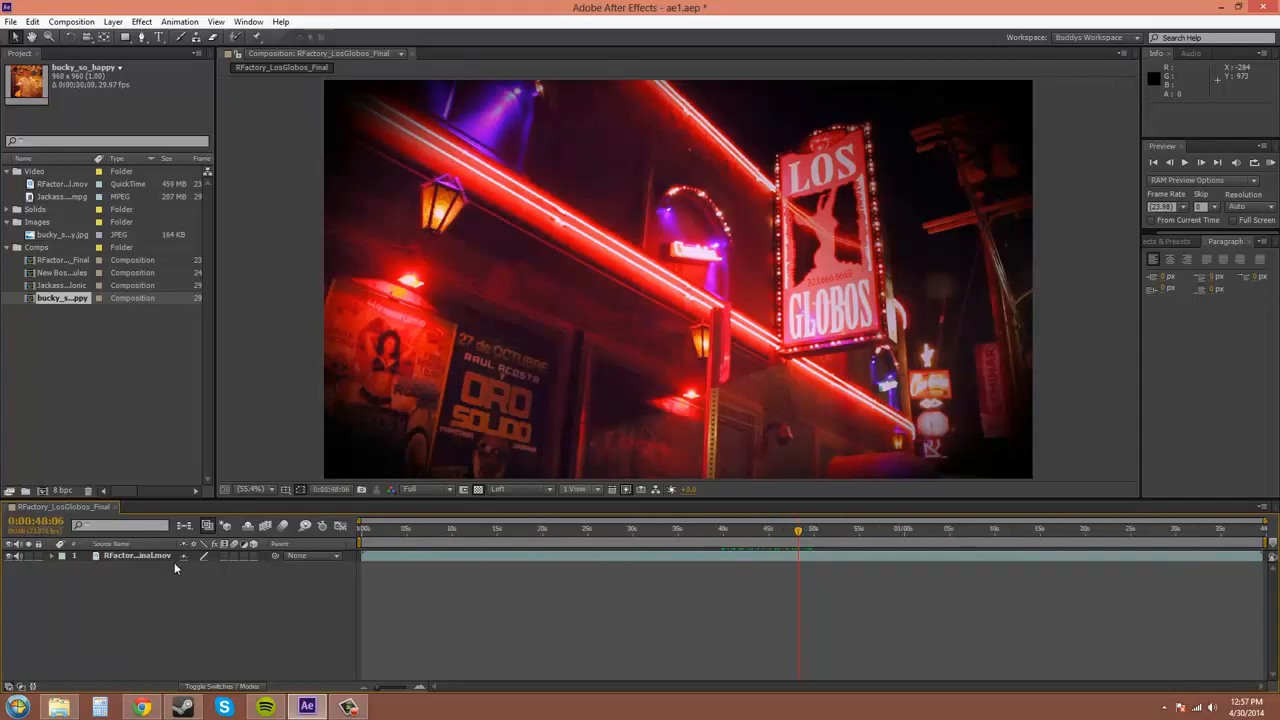
ctrl+click(45, 527)
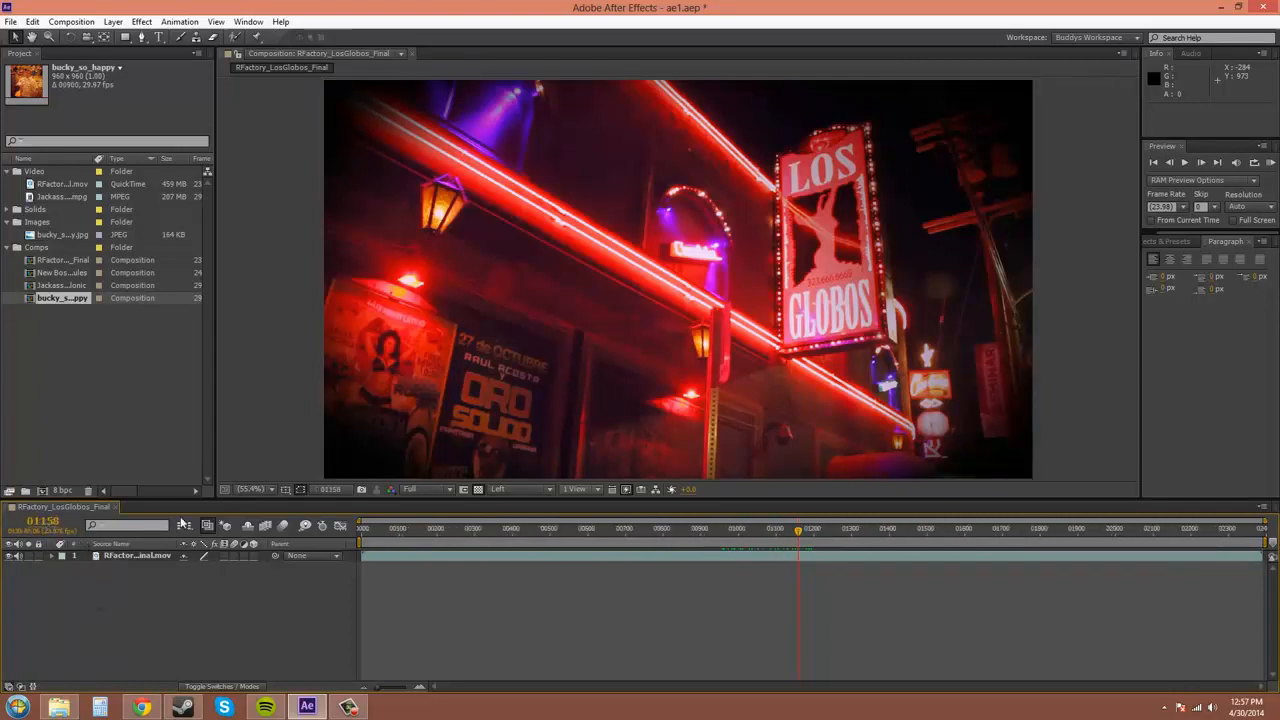
ctrl+click(40, 527)
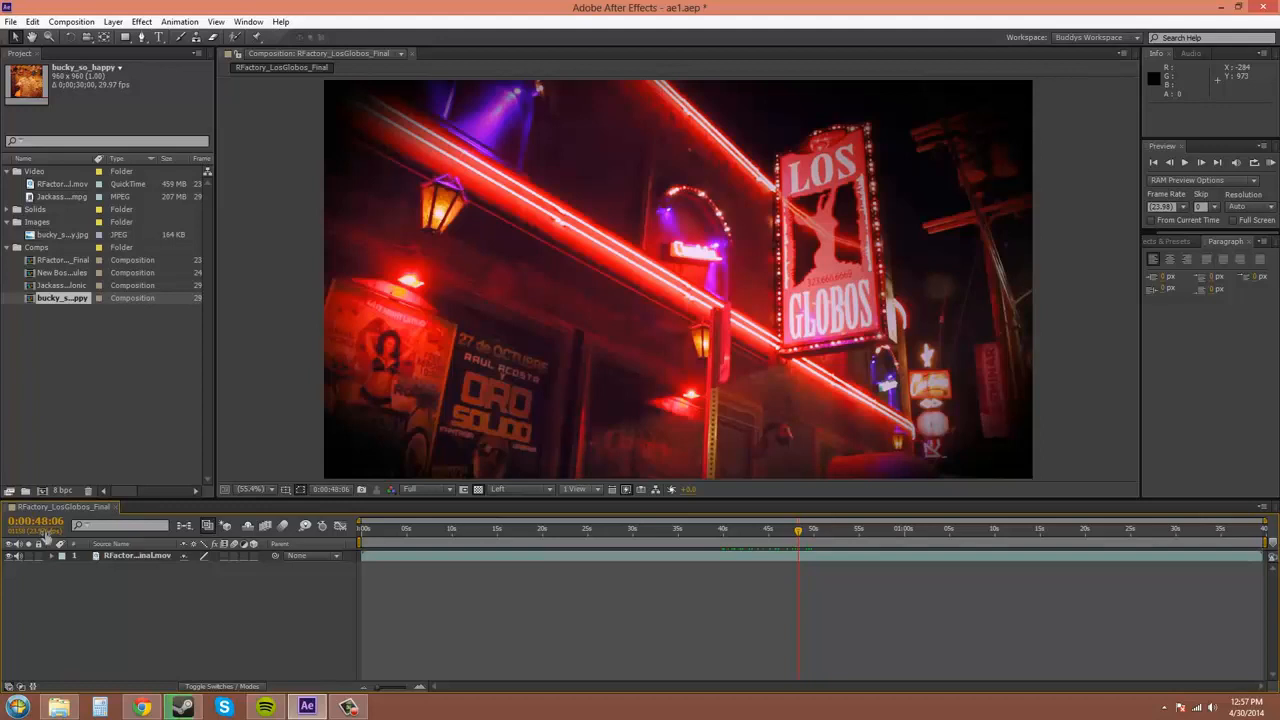
Hide the layer switches columns in the timeline and show them again
click(116, 524)
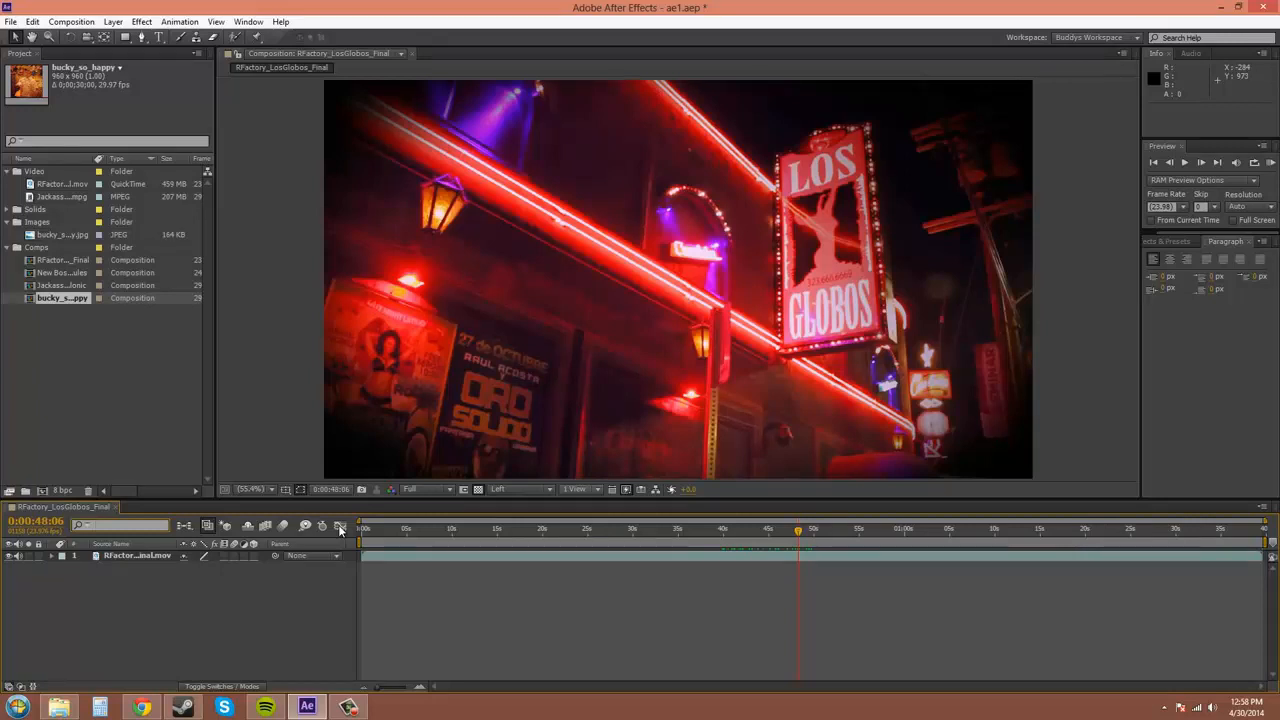
click(9, 687)
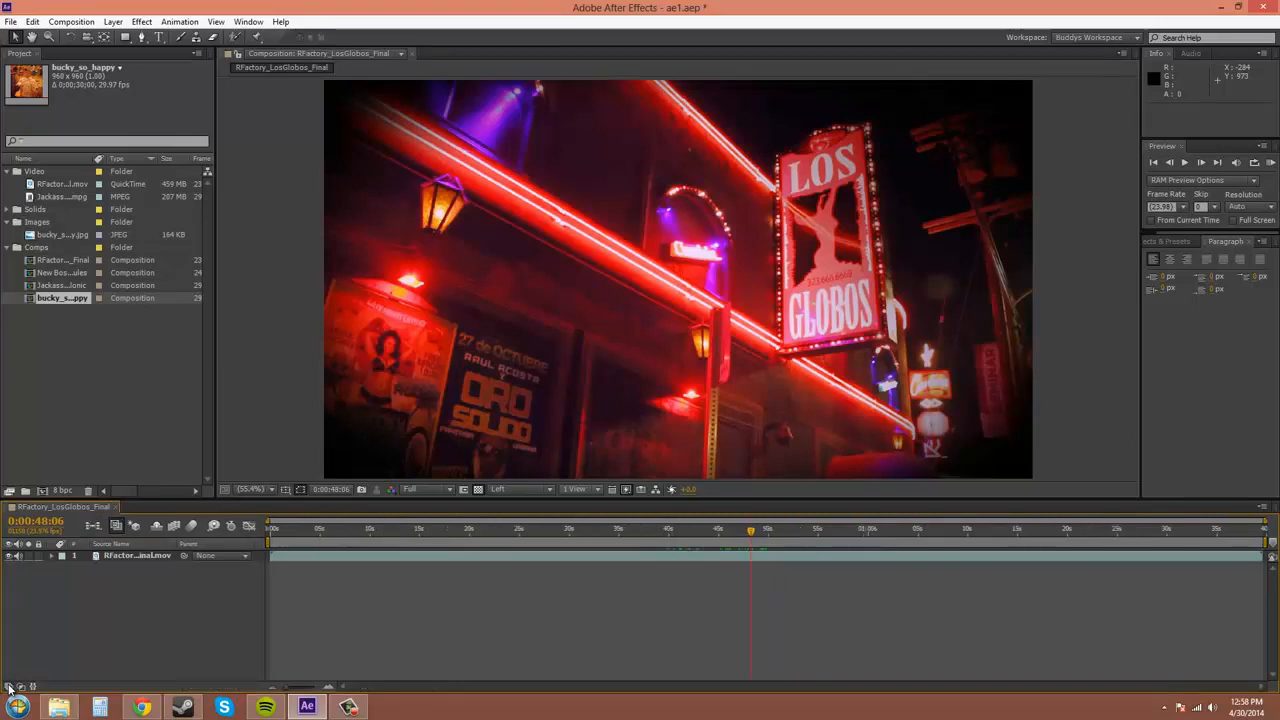
click(9, 687)
click(9, 687)
click(9, 687)
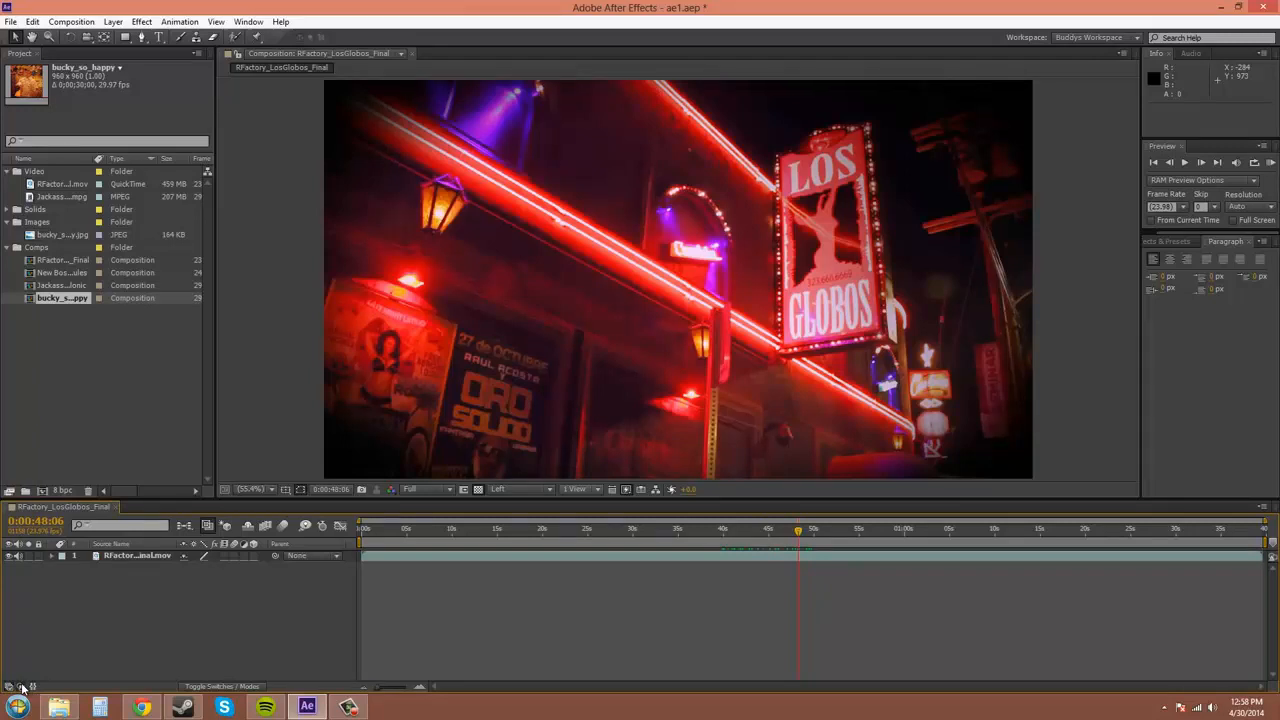
Show the transfer controls columns with blending mode and track matte, and hide them again
click(22, 688)
click(22, 688)
click(22, 688)
click(22, 688)
click(22, 688)
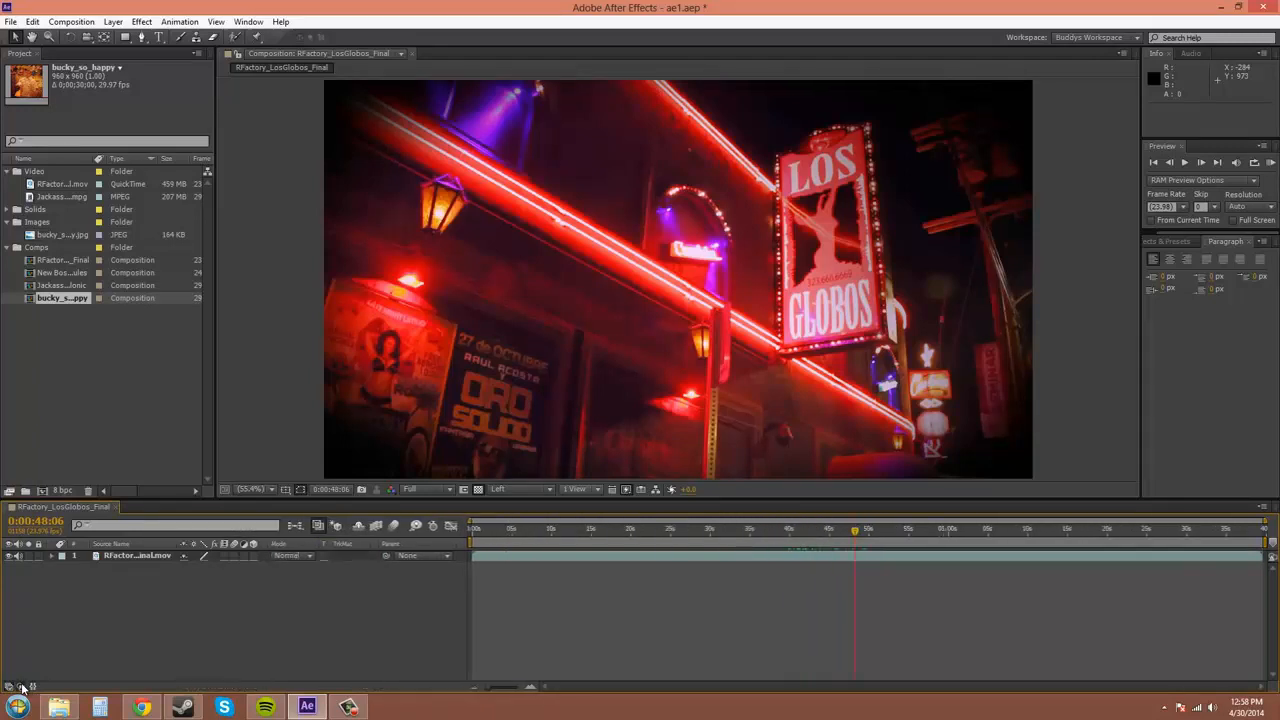
click(22, 688)
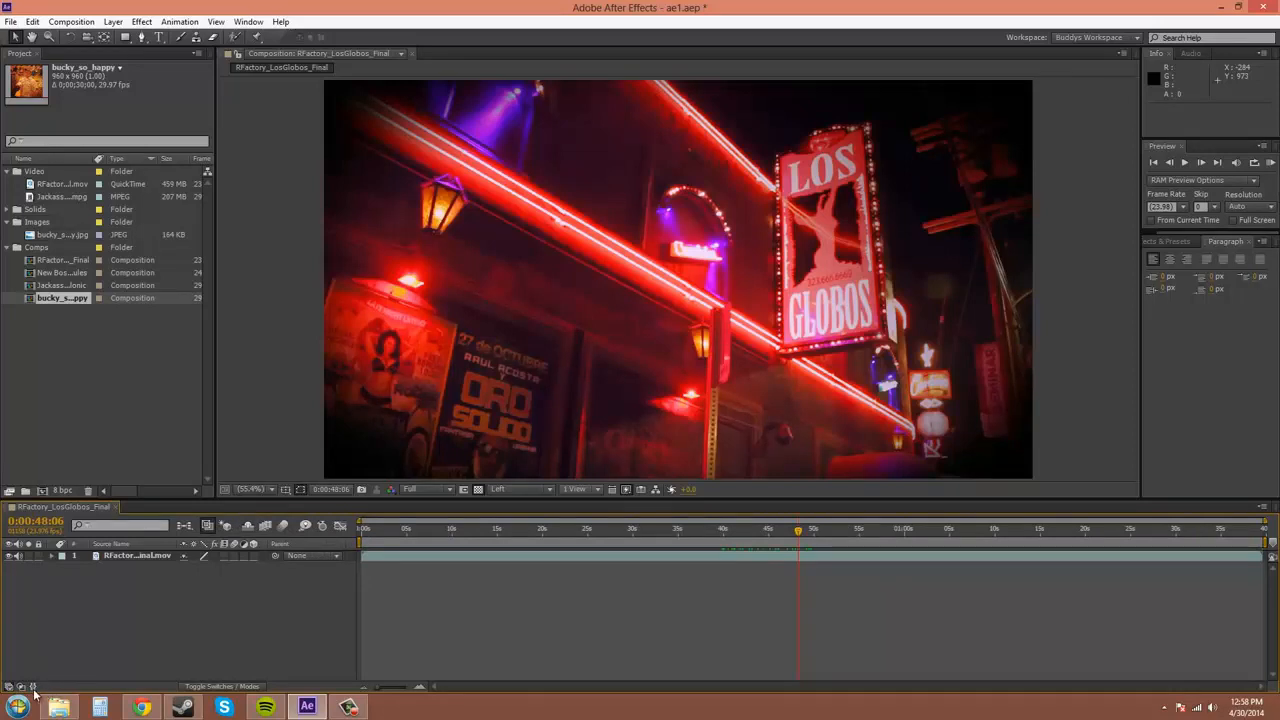
Show and hide the In, Out, Duration and Stretch columns, and swap the layer switches with the modes and back
click(33, 687)
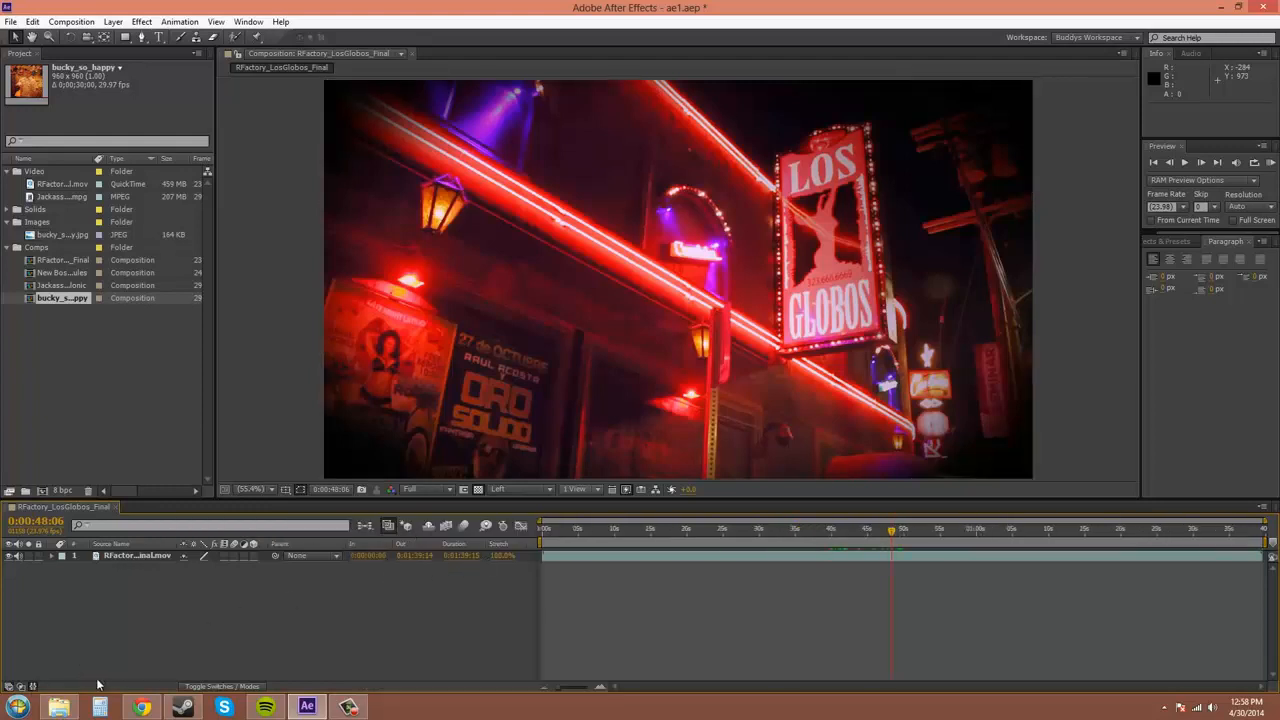
click(35, 687)
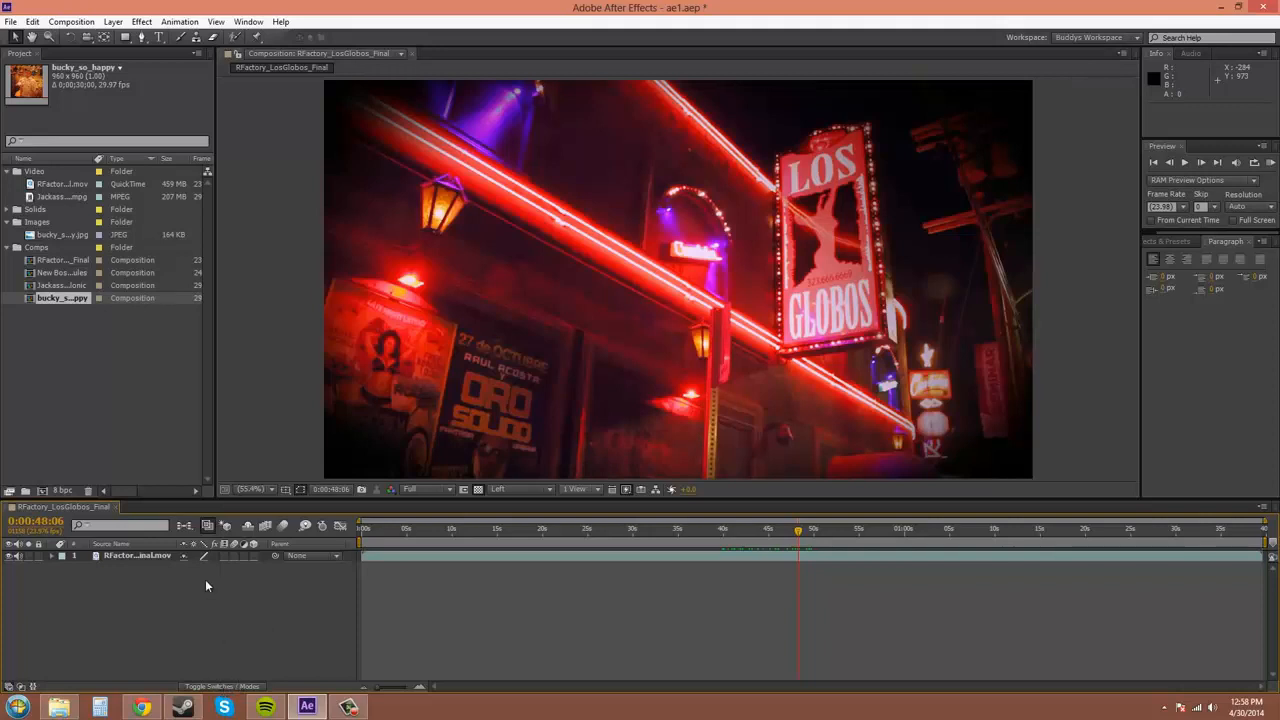
click(222, 686)
click(222, 687)
click(222, 687)
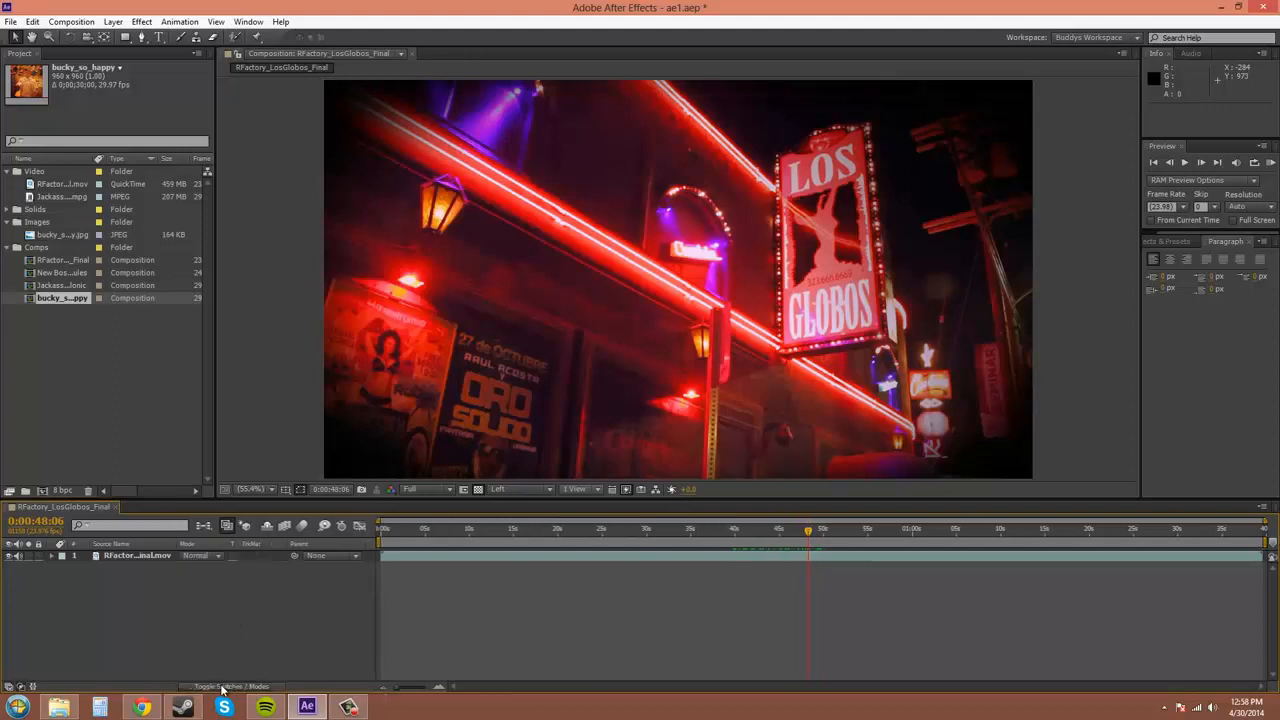
click(223, 688)
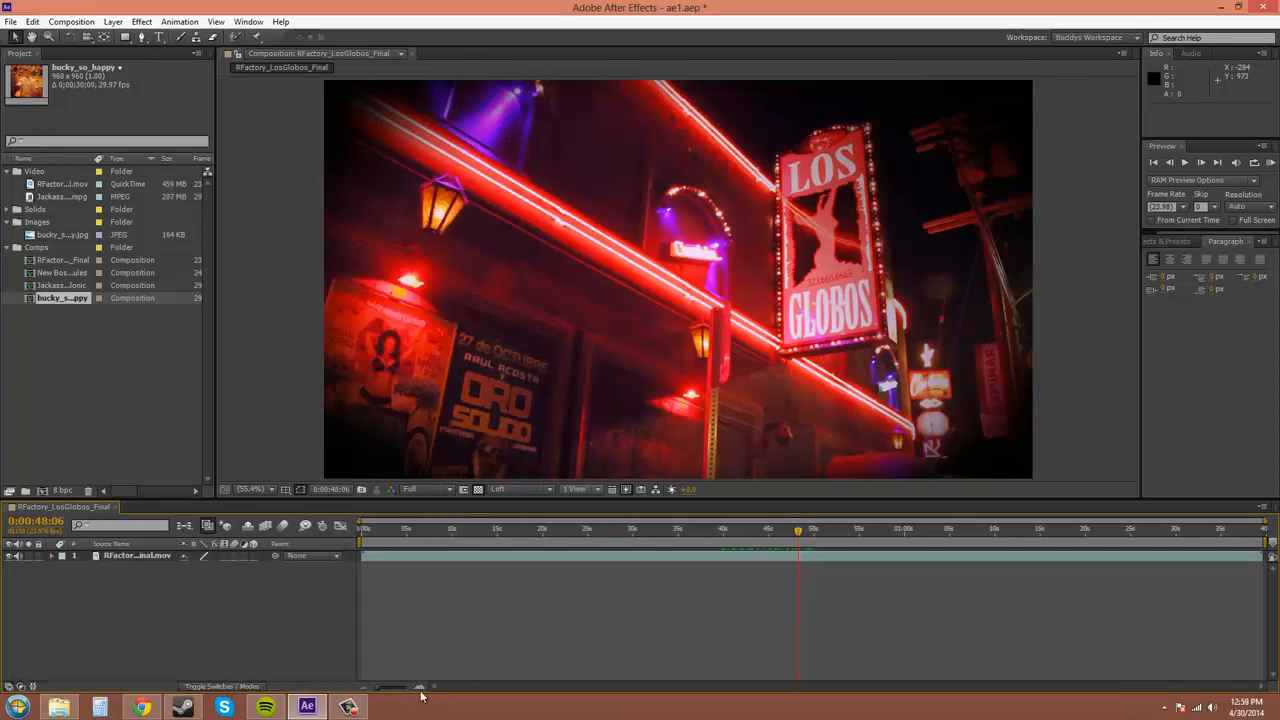
Move the current-time indicator of RFactory_LosGlobos_Final to 0:00:29:11
drag(380, 692, 331, 688)
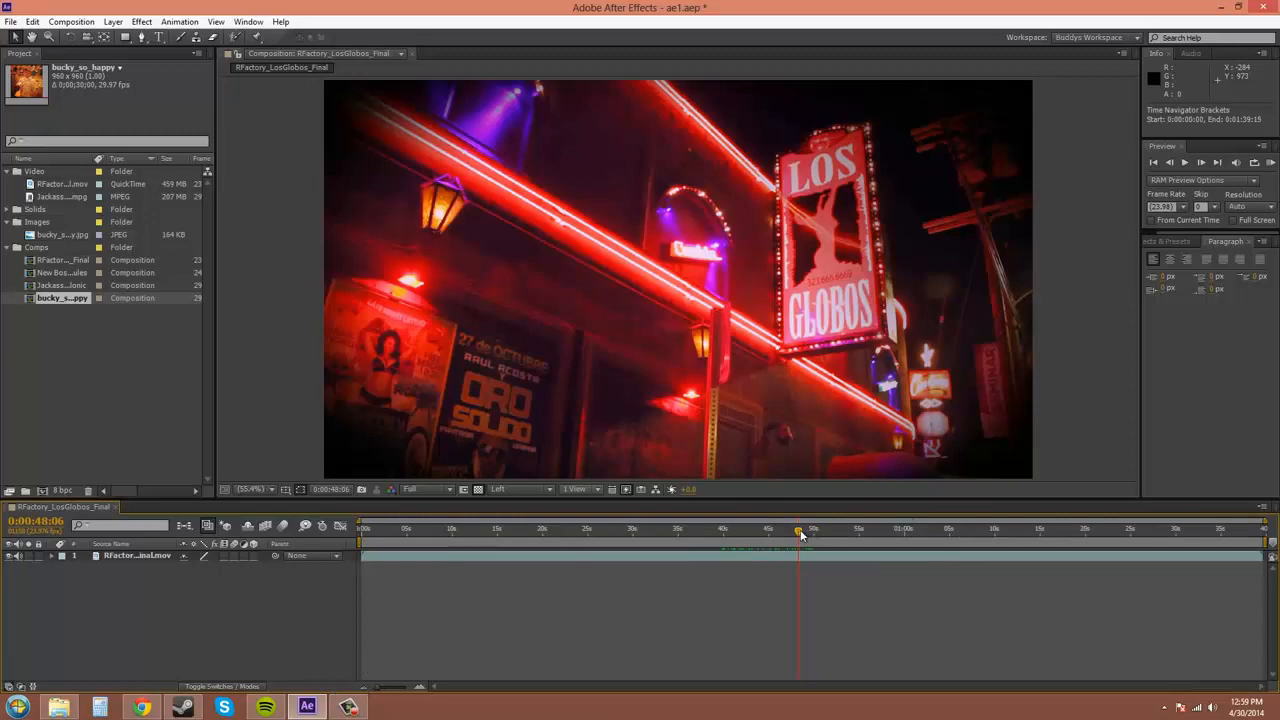
drag(765, 537, 632, 534)
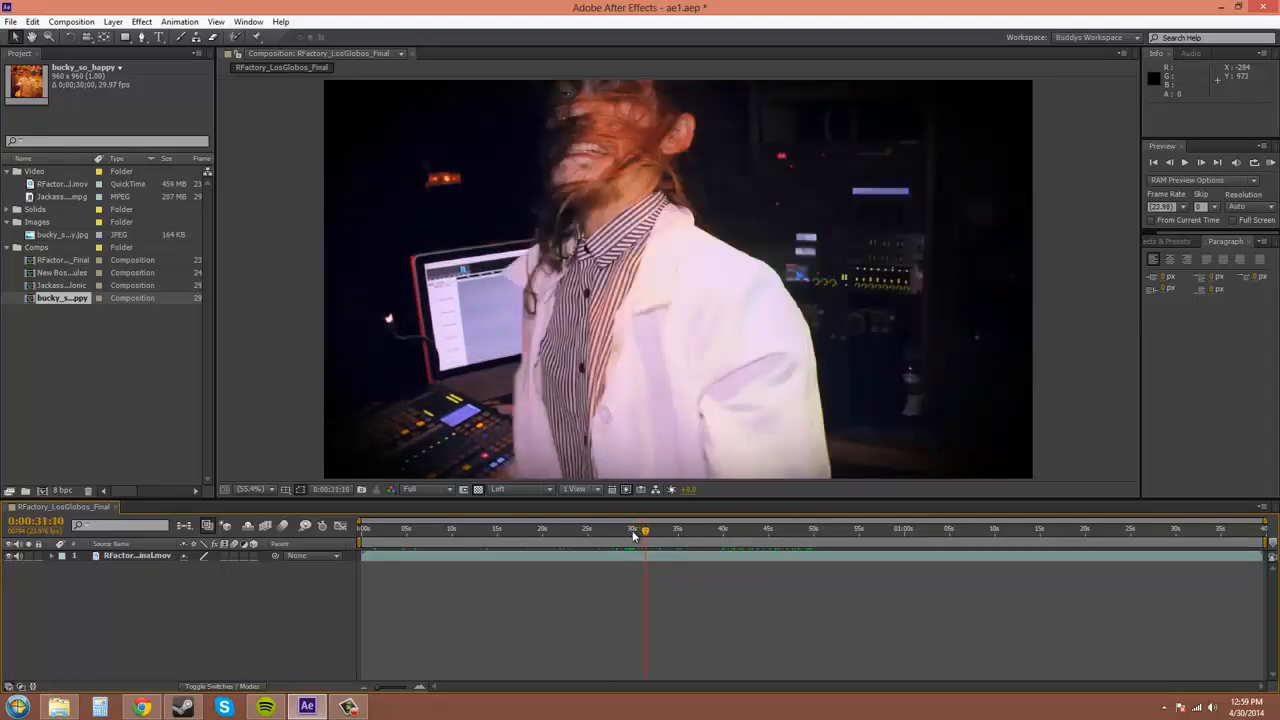
click(632, 530)
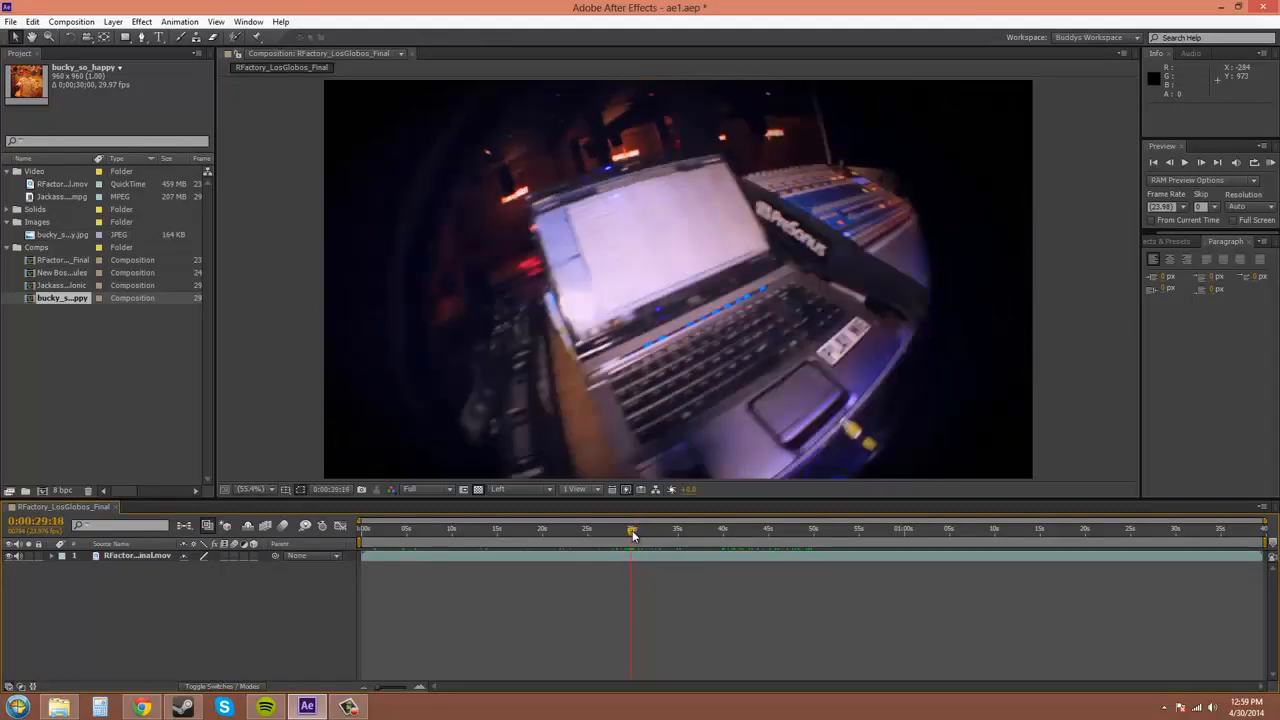
drag(632, 530, 628, 530)
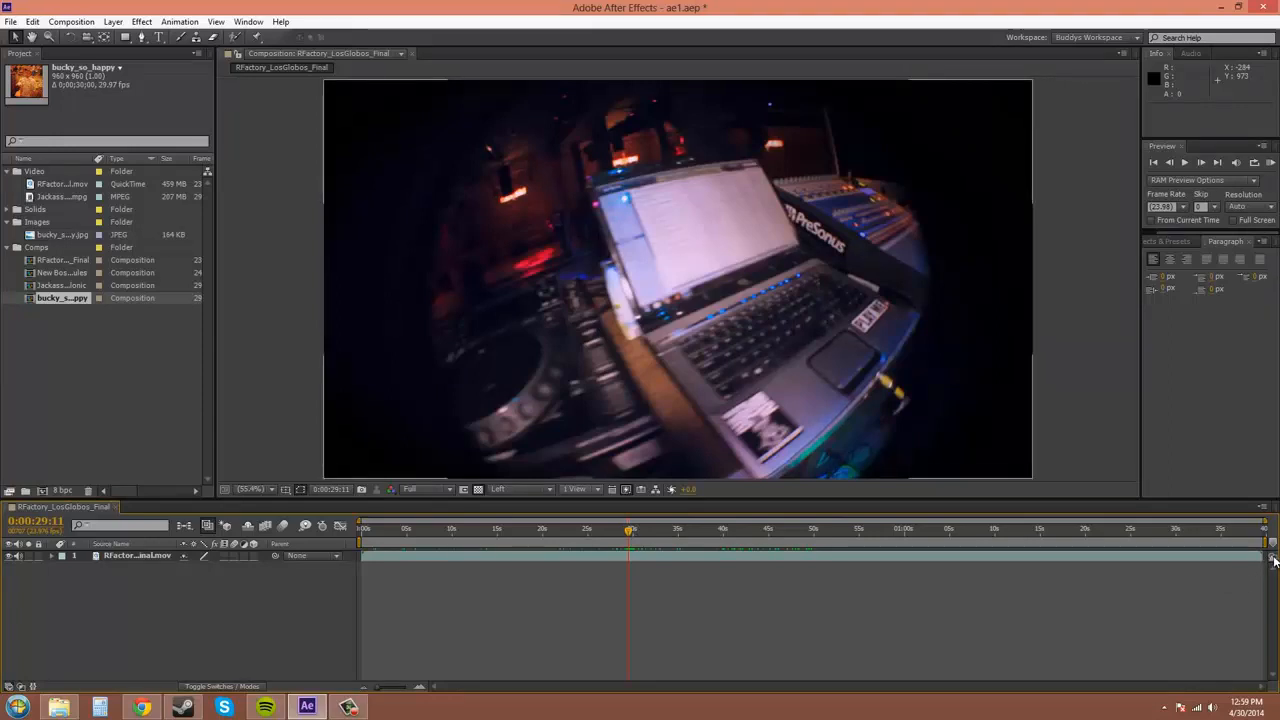
Add a composition marker at the current-time indicator
click(1066, 474)
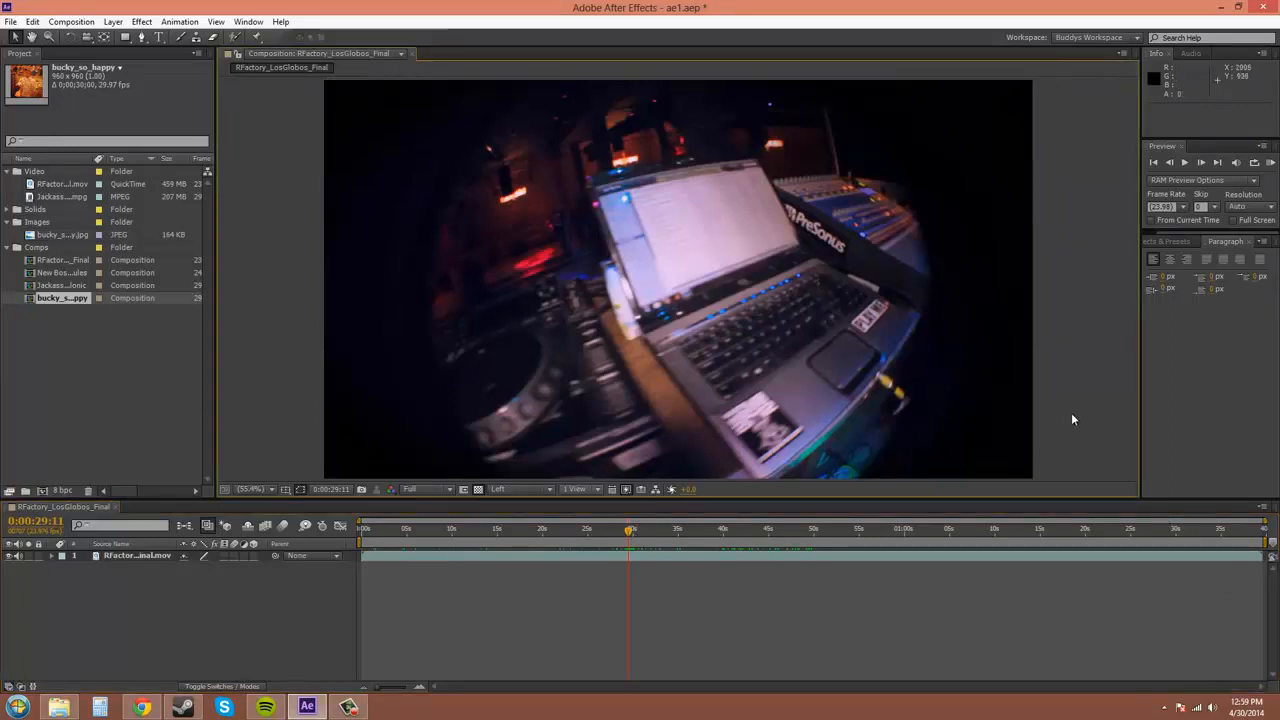
click(181, 588)
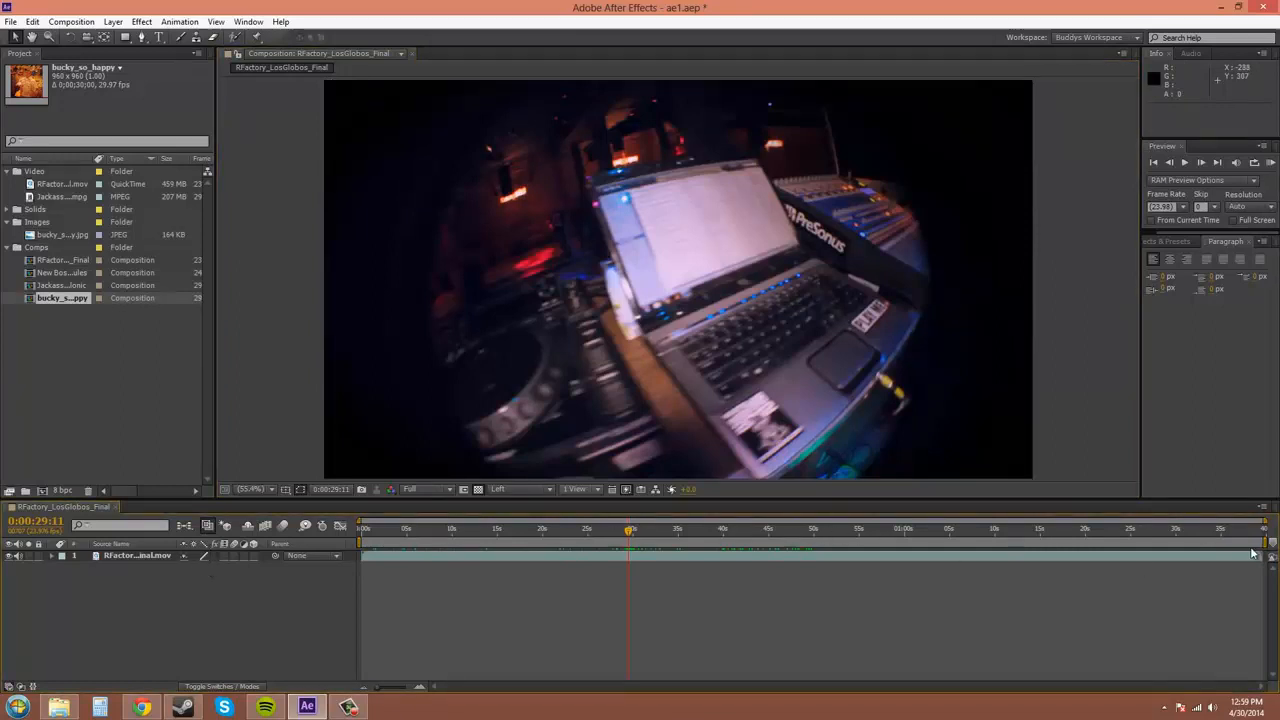
mouse_move(1266, 541)
mouse_down()
mouse_move(687, 540)
mouse_move(620, 555)
mouse_move(644, 560)
mouse_move(637, 584)
mouse_up()
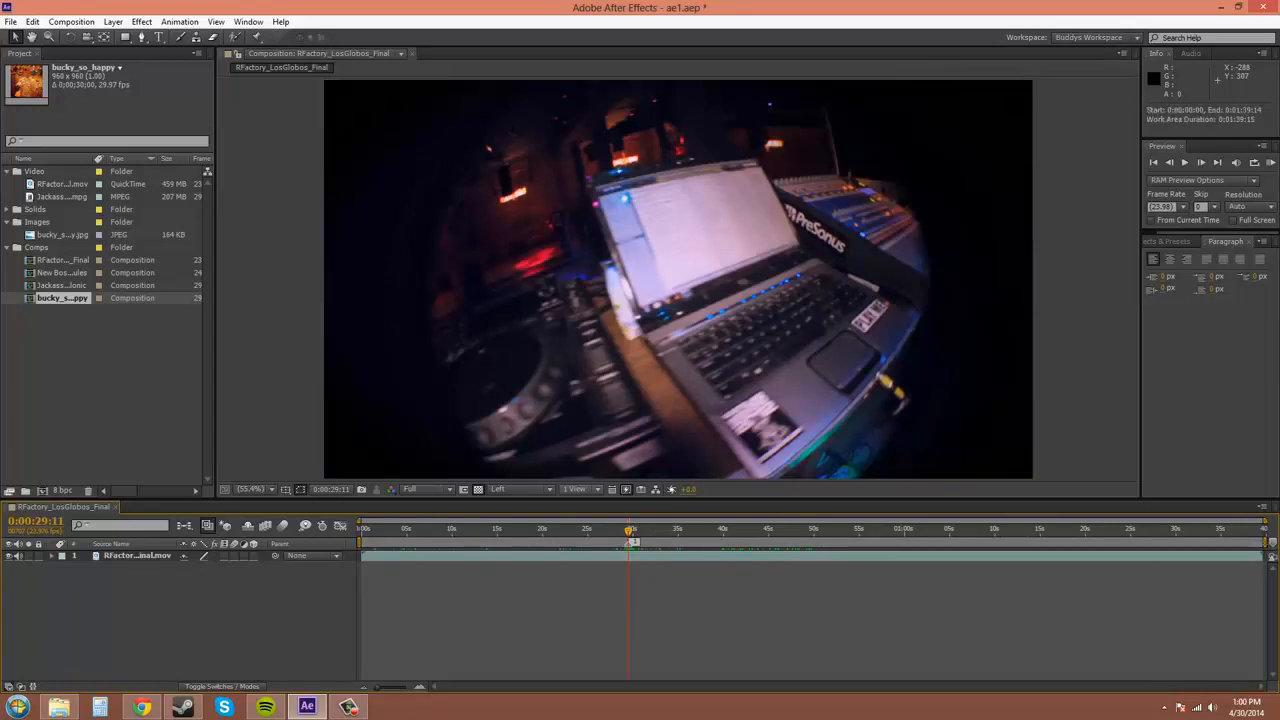
Shorten the composition's work area so that it ends at 0:01:30:16
mouse_move(1267, 541)
mouse_down()
mouse_move(838, 541)
mouse_move(1267, 541)
mouse_up()
drag(1267, 541, 1170, 541)
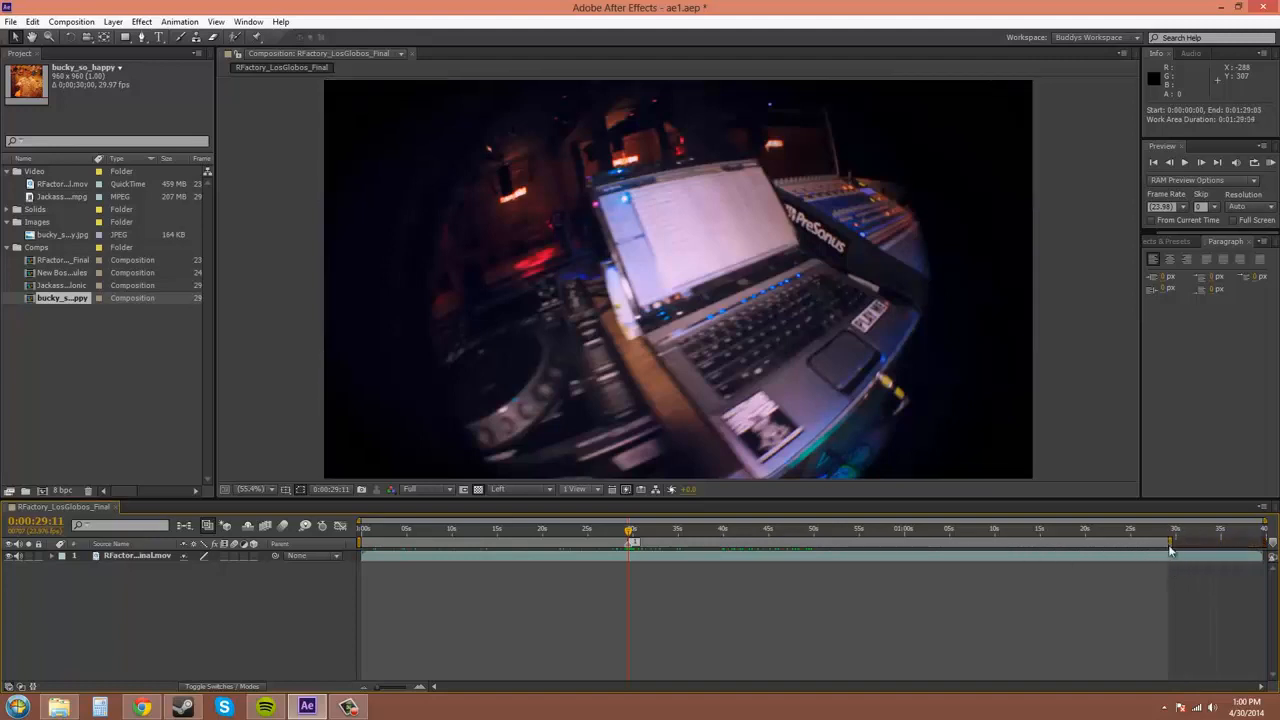
click(1188, 558)
drag(1174, 542, 1184, 545)
key(space)
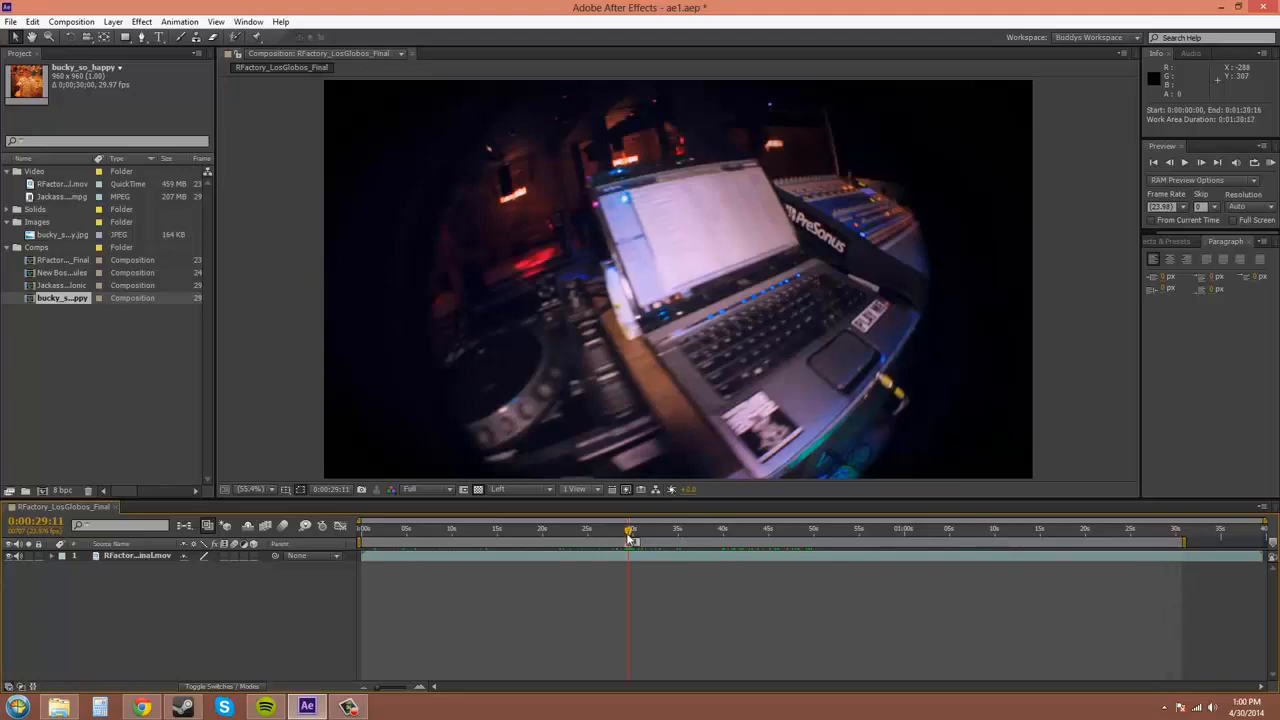
End the work area at the current-time indicator placed at 0:01:27:22, and reset it to the full composition length
drag(796, 533, 1157, 531)
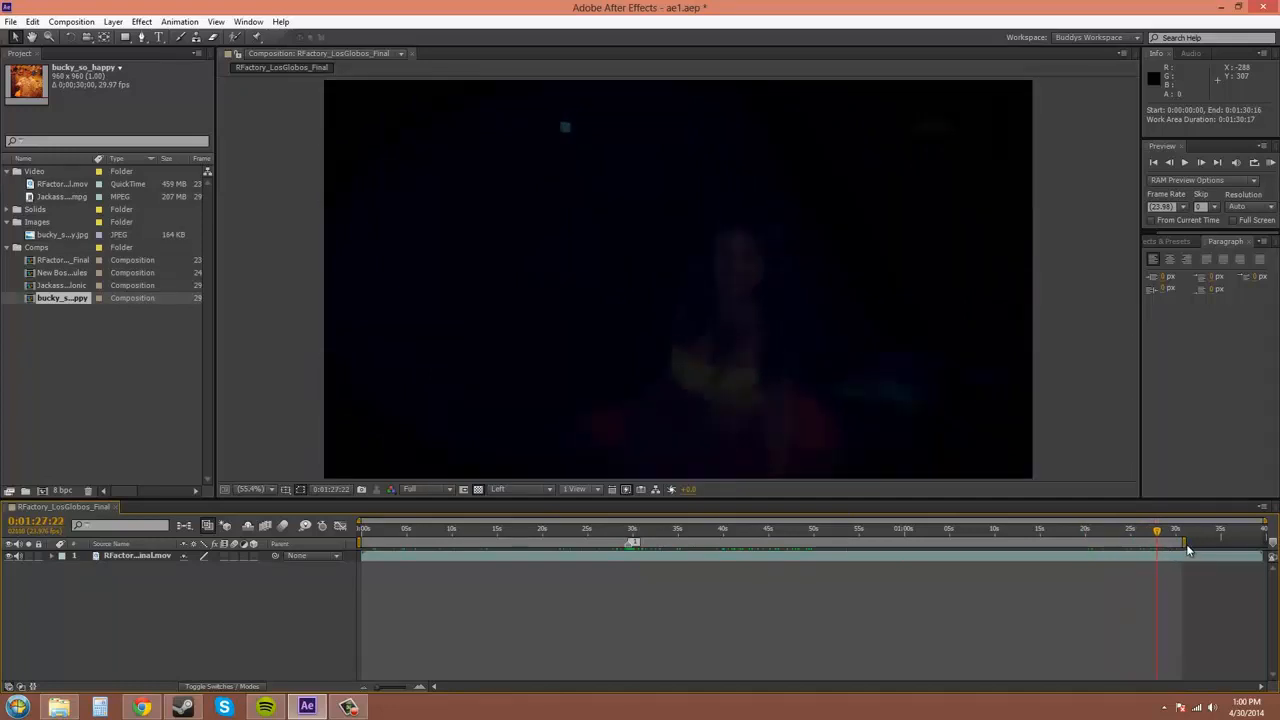
drag(1186, 546, 1161, 544)
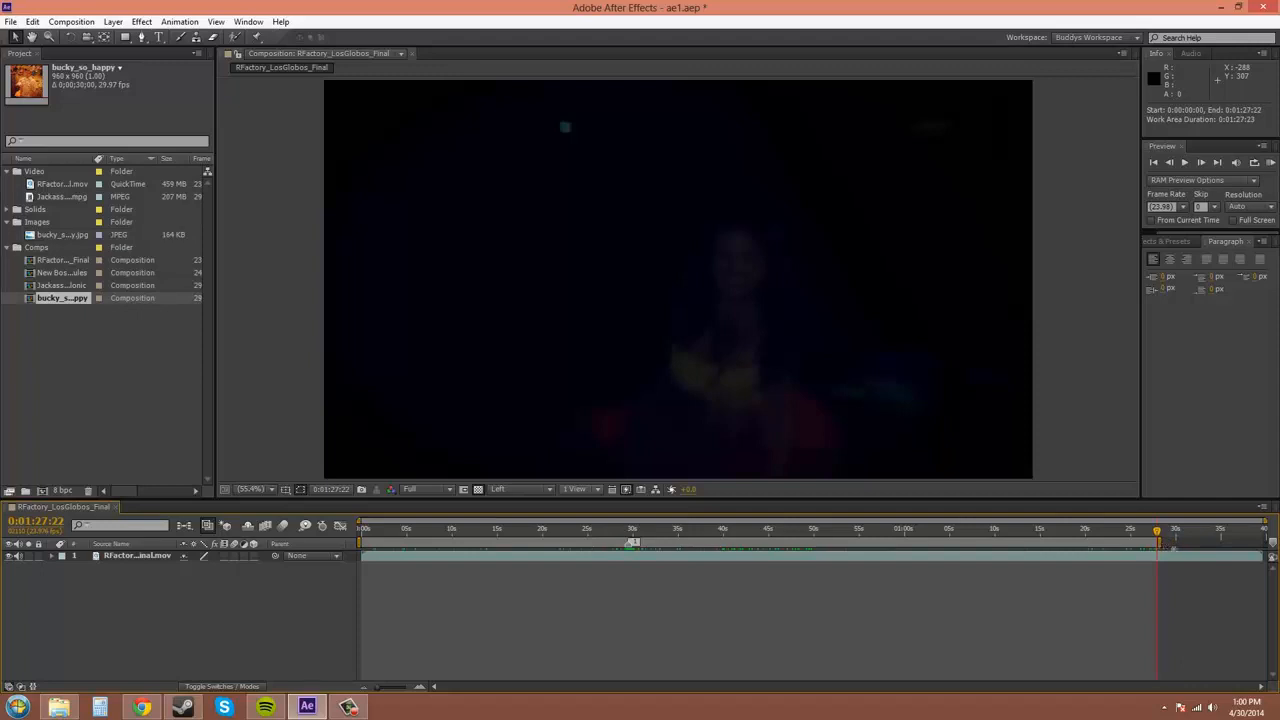
double_click(1160, 545)
Move the current-time indicator to 0:00:39:00 and zoom the timeline in around it
drag(1163, 533, 714, 531)
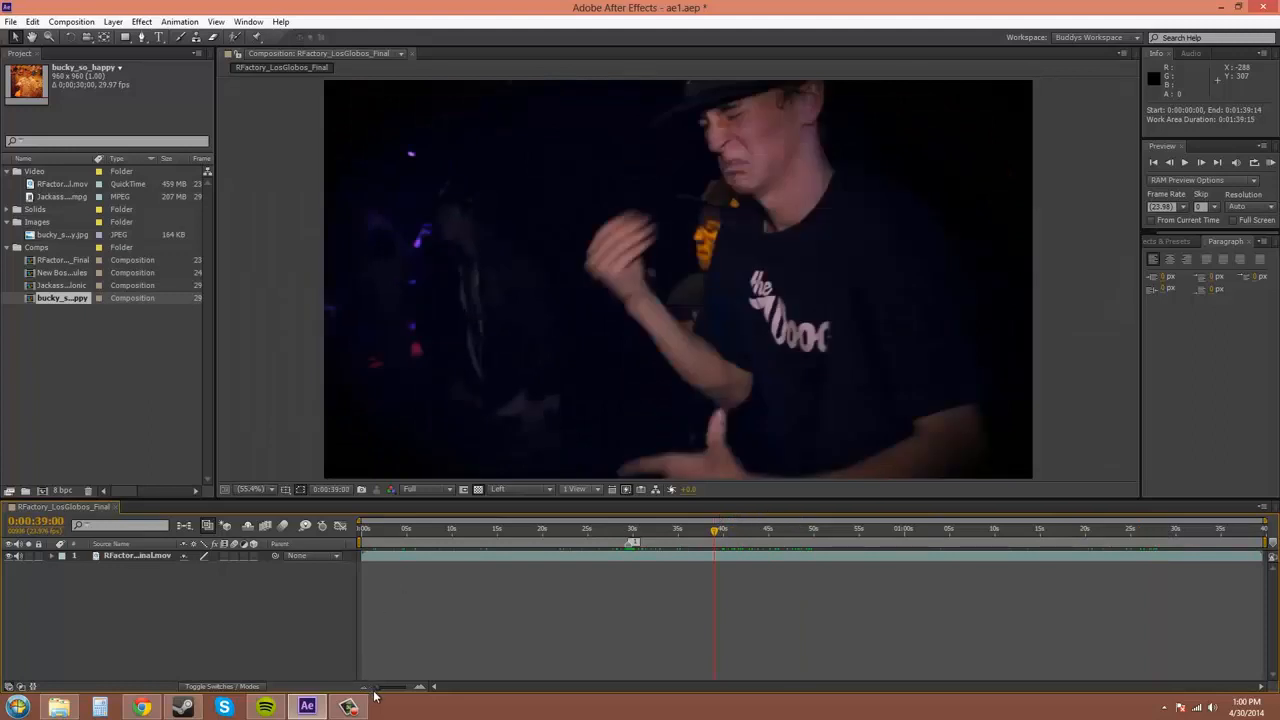
drag(375, 687, 398, 690)
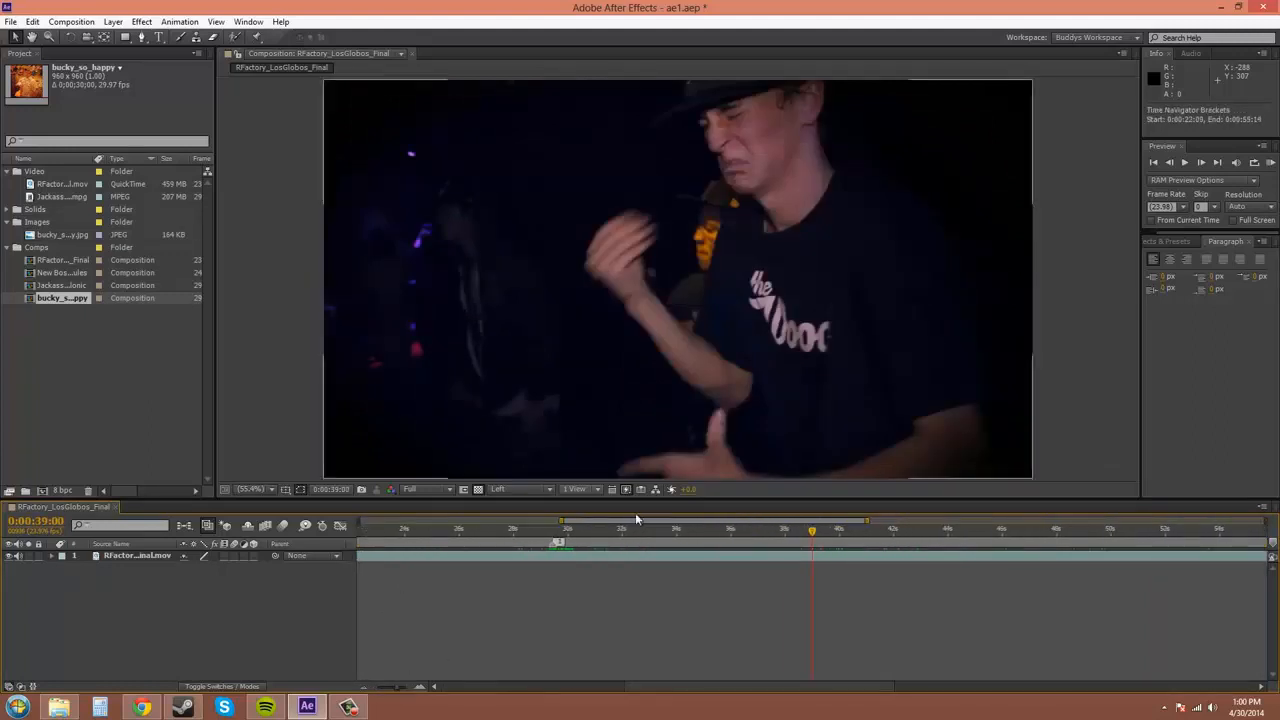
Scroll along the zoomed timeline, zoom back out to the full composition, and move the current-time indicator to 0:00:48:08
drag(660, 520, 735, 530)
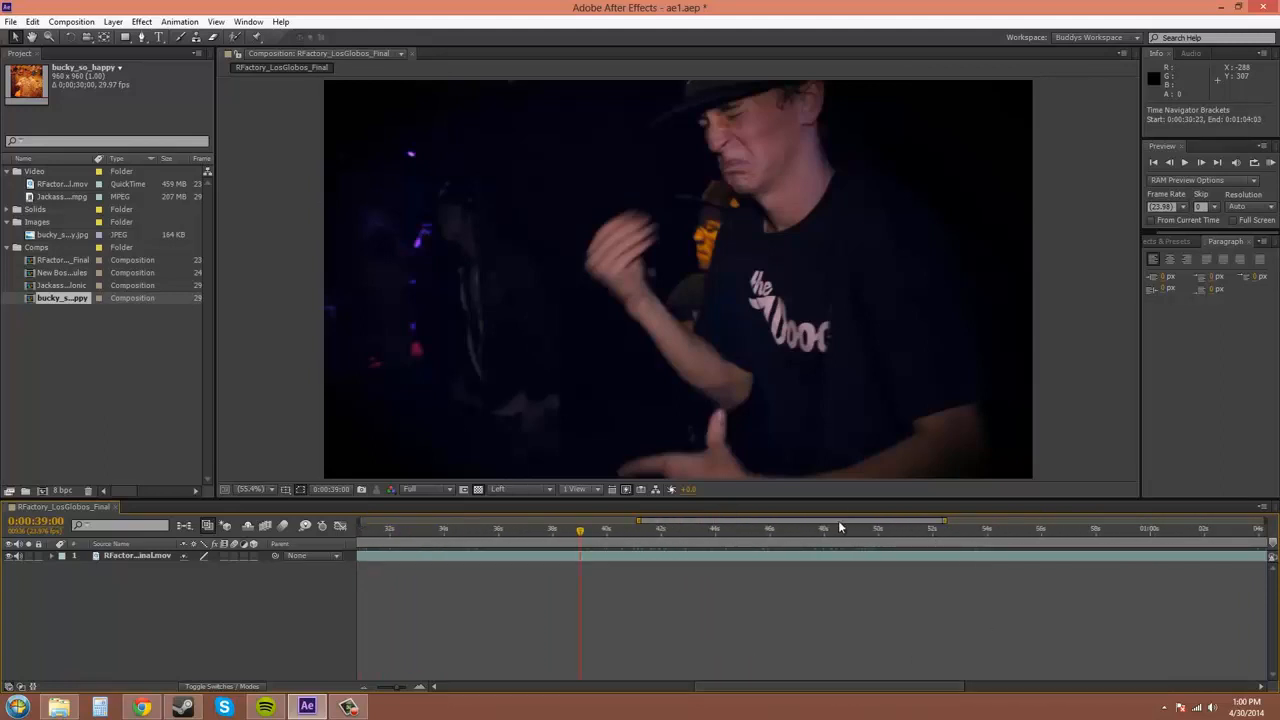
drag(838, 520, 524, 518)
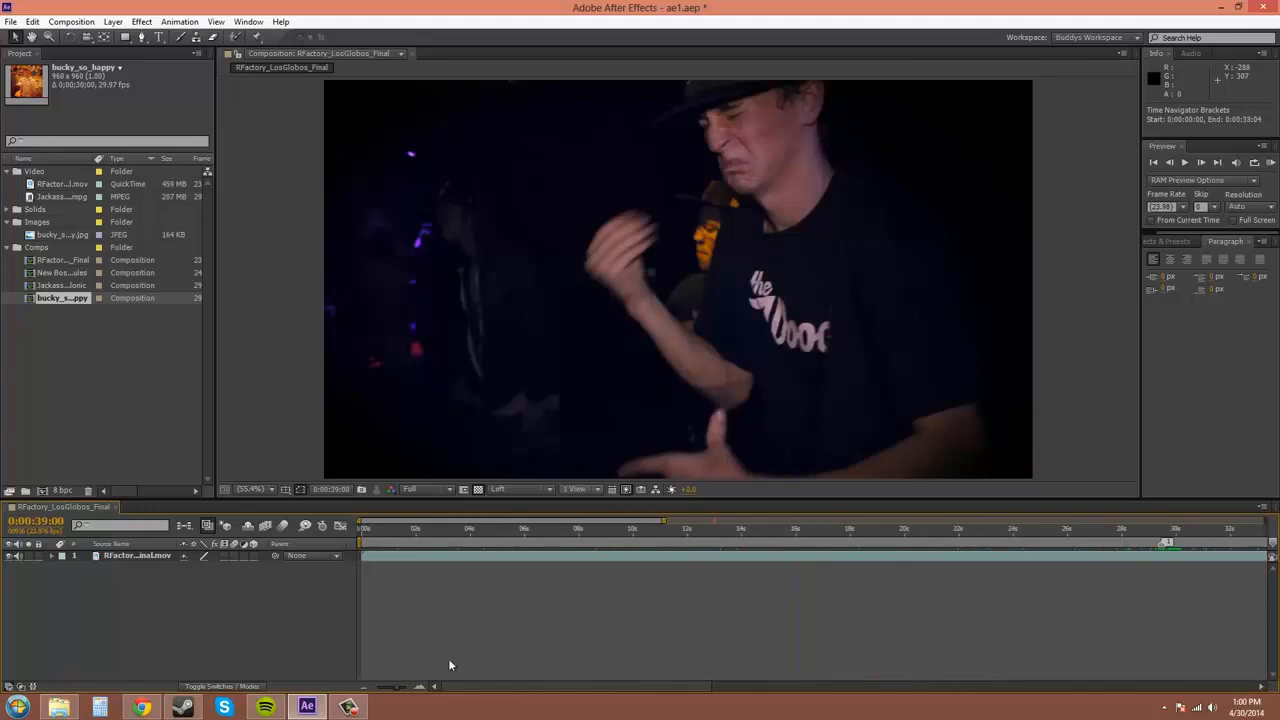
drag(396, 688, 328, 690)
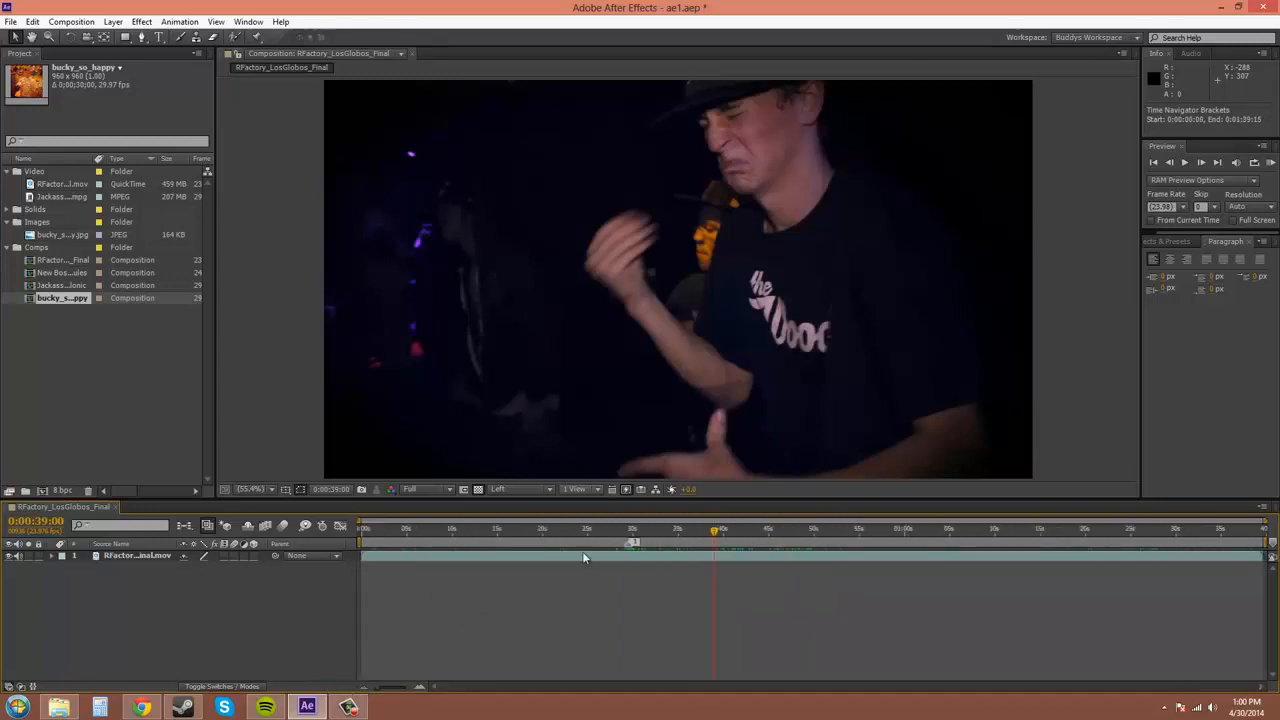
drag(716, 532, 800, 538)
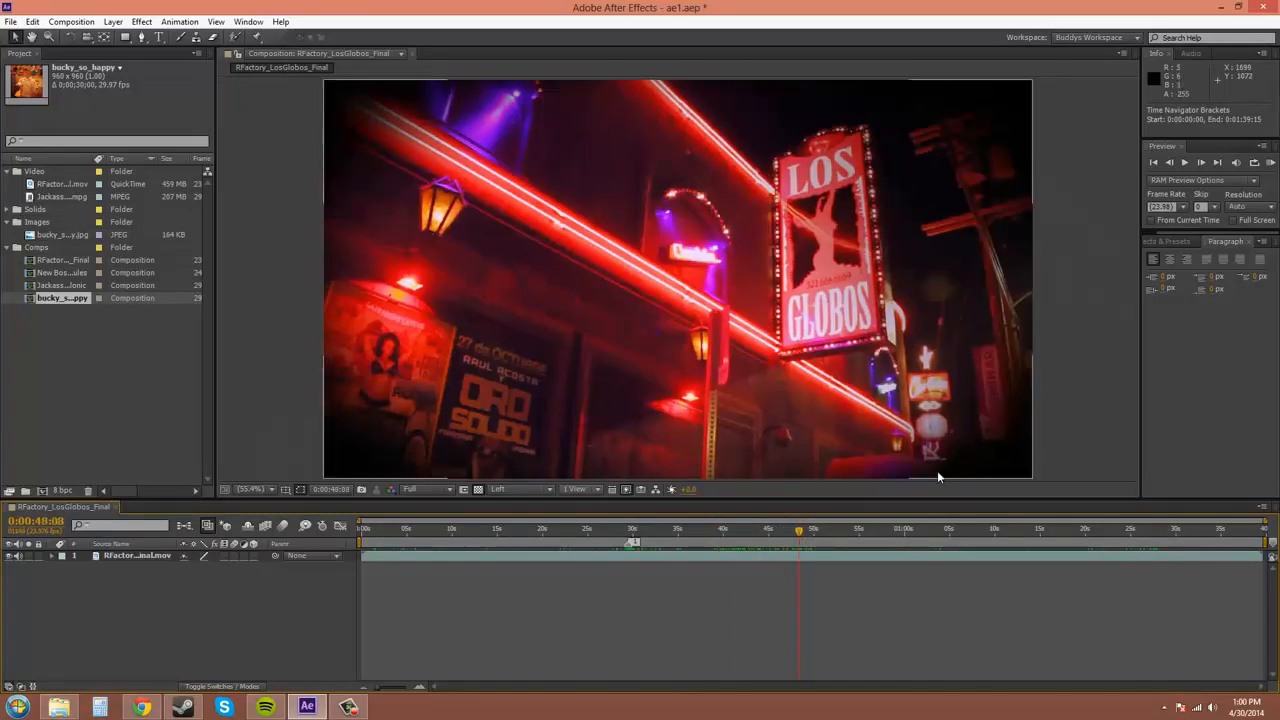
Review the timeline panel's options and show the Effects & Presets list
click(1263, 511)
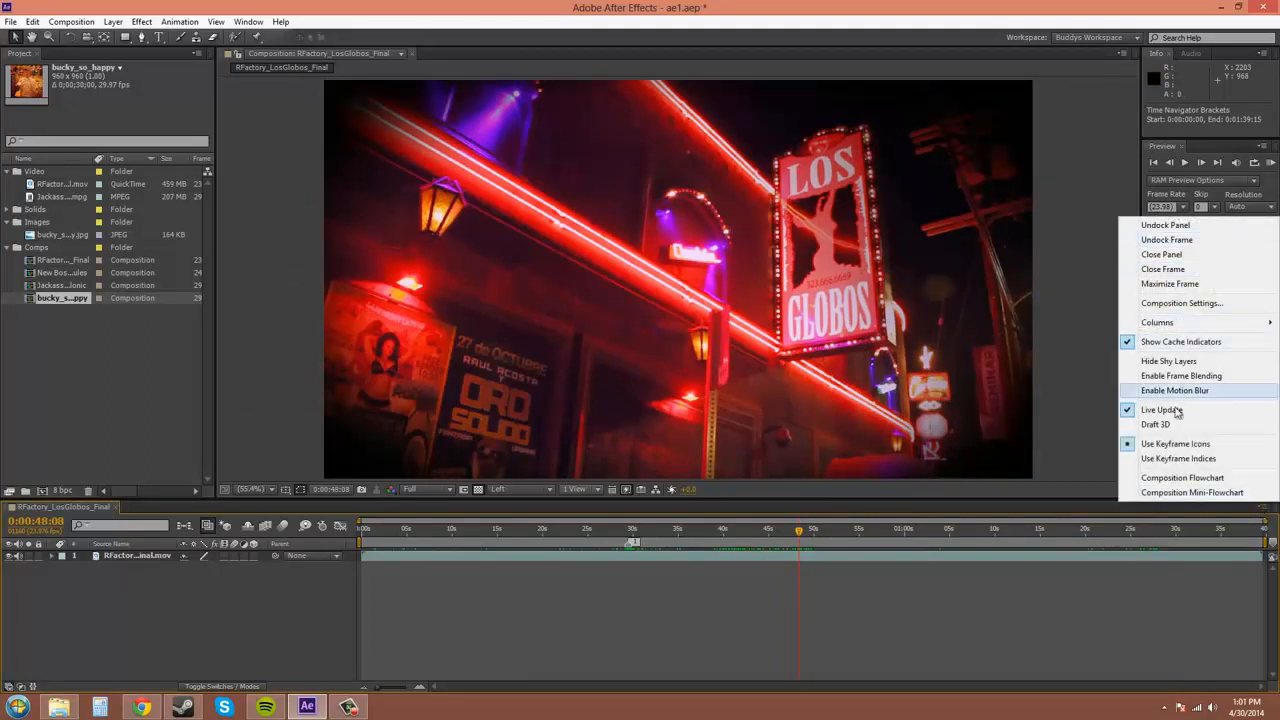
click(1194, 606)
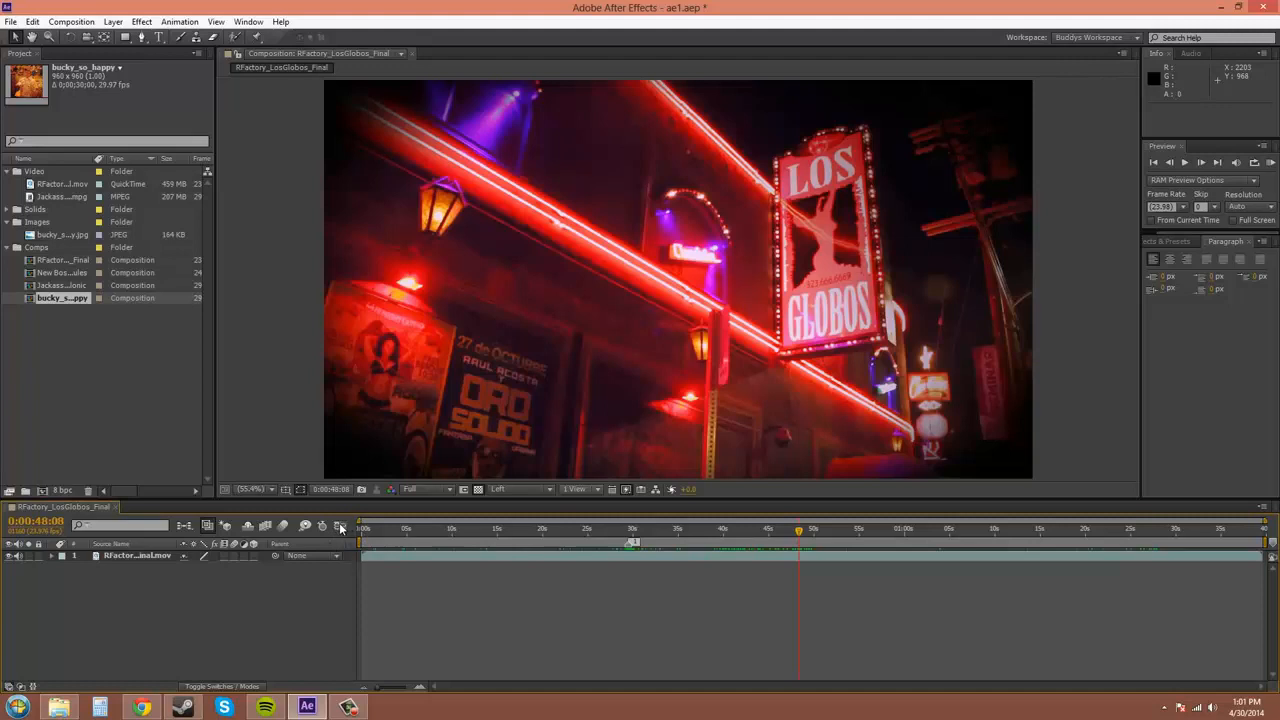
click(1163, 242)
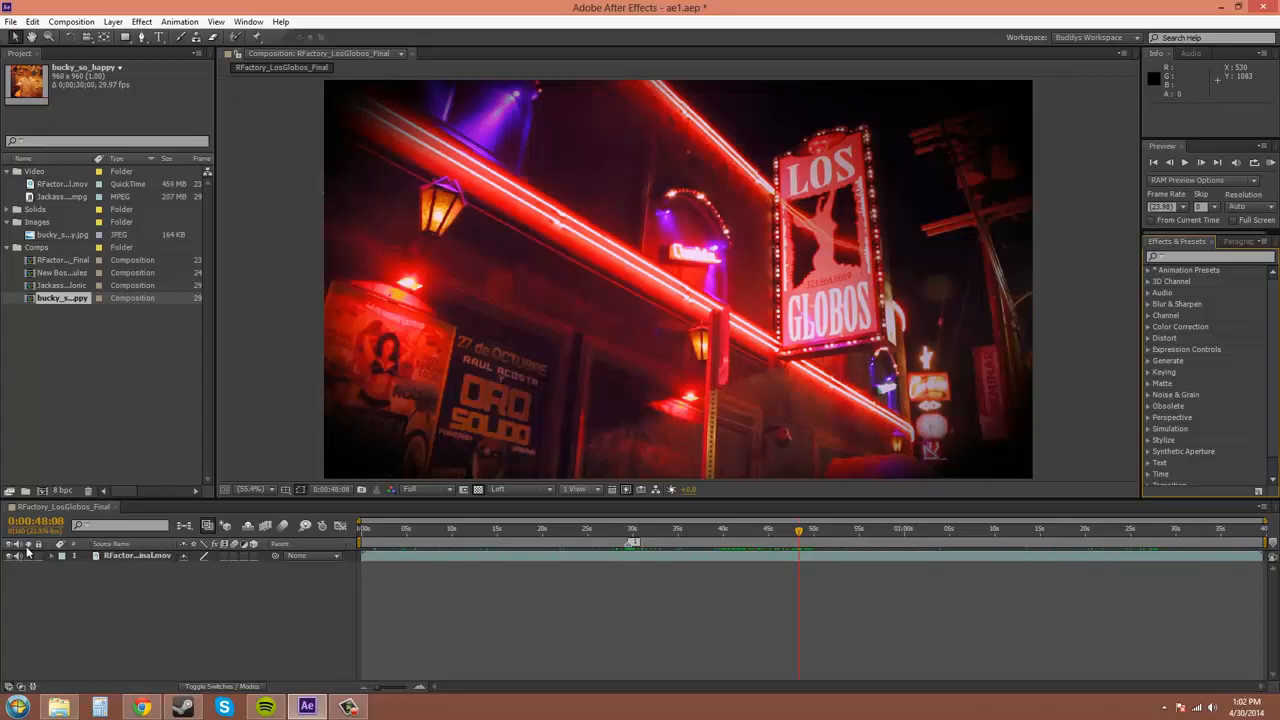
Try the A/V Features column after the Parent column, toggle the movie layer's visibility there, and return the column to the front
drag(97, 550, 336, 541)
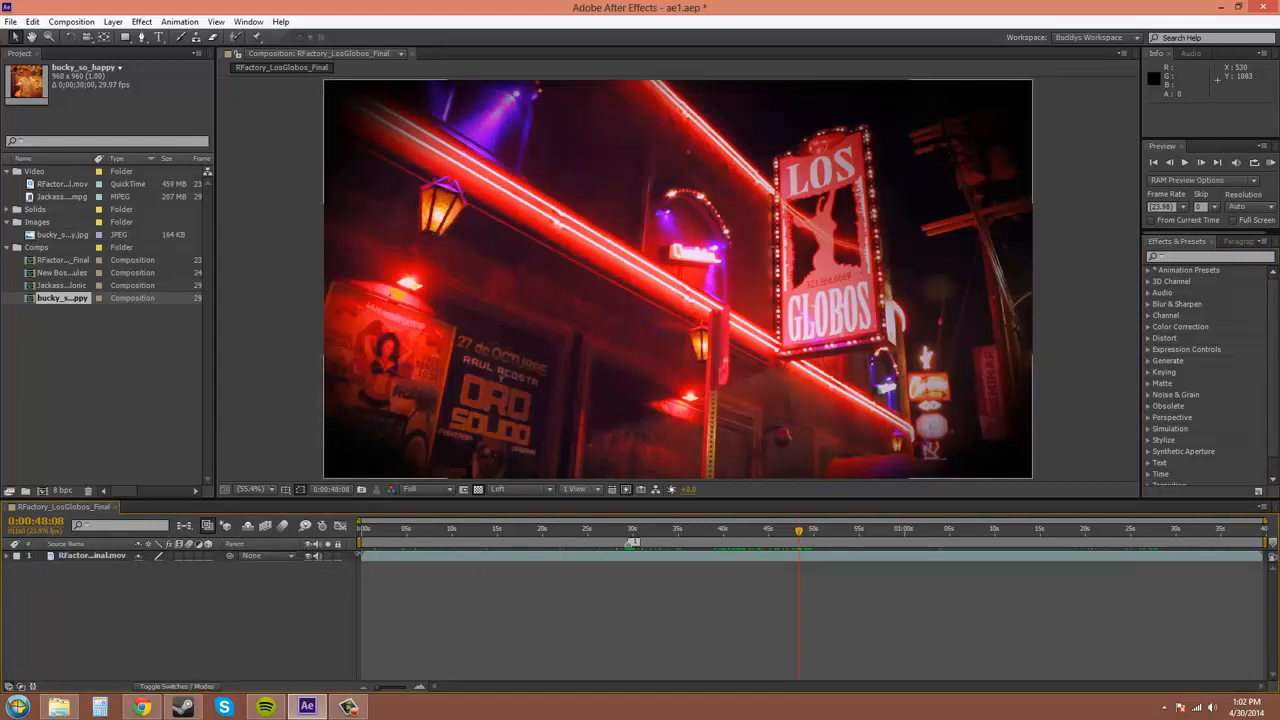
click(308, 556)
click(308, 556)
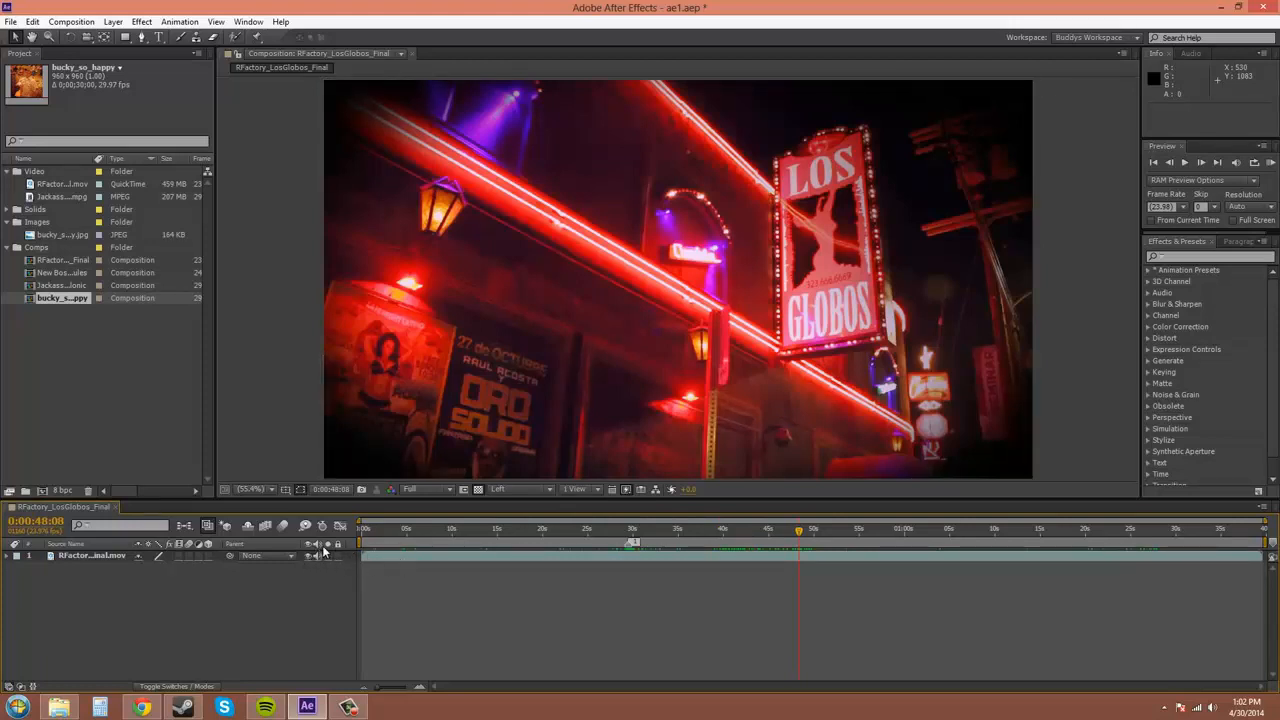
drag(322, 544, 5, 545)
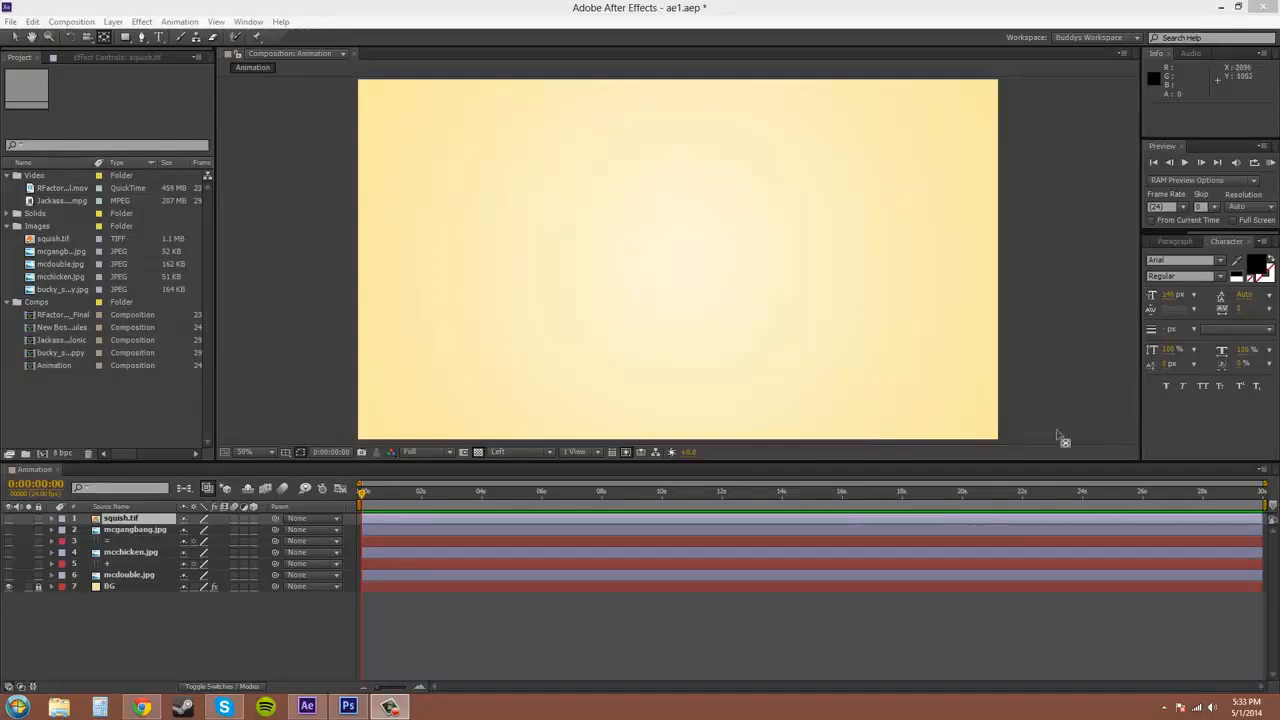
In the Animation composition, turn on visibility for mcdouble.jpg, the plus sign, mcchicken.jpg, the equals sign and mcgangbang.jpg
click(9, 575)
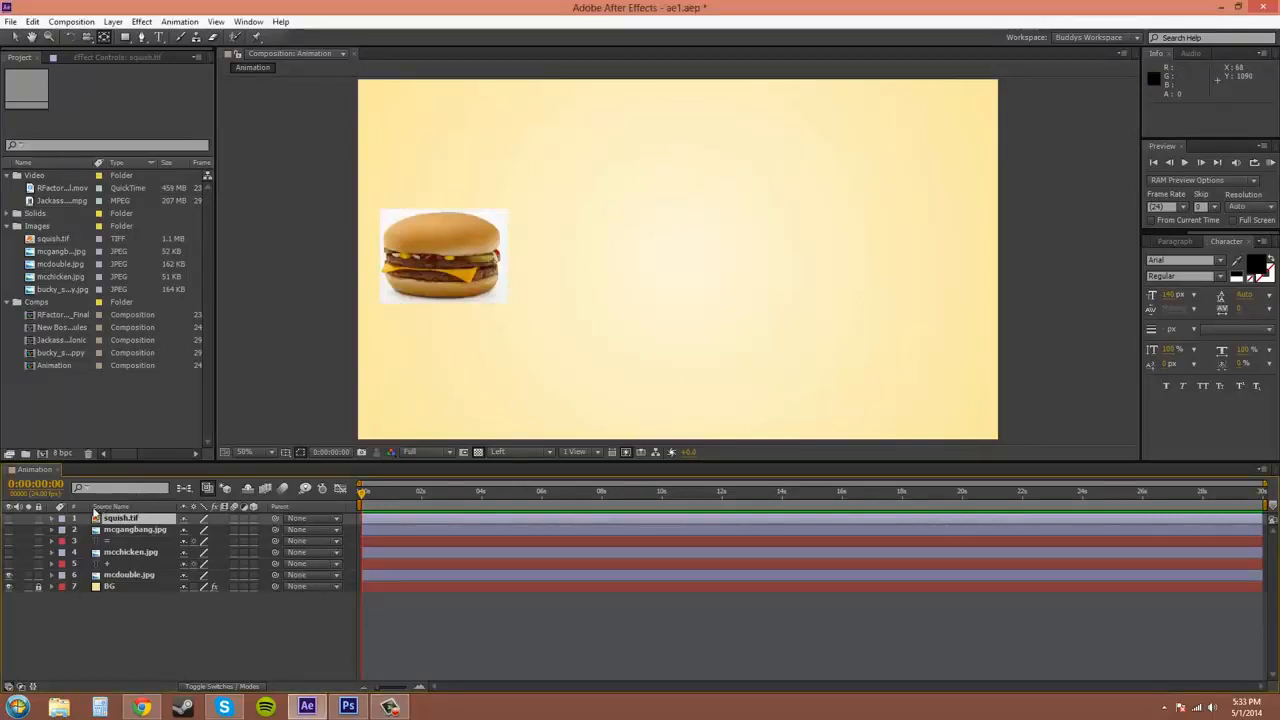
click(9, 563)
click(9, 552)
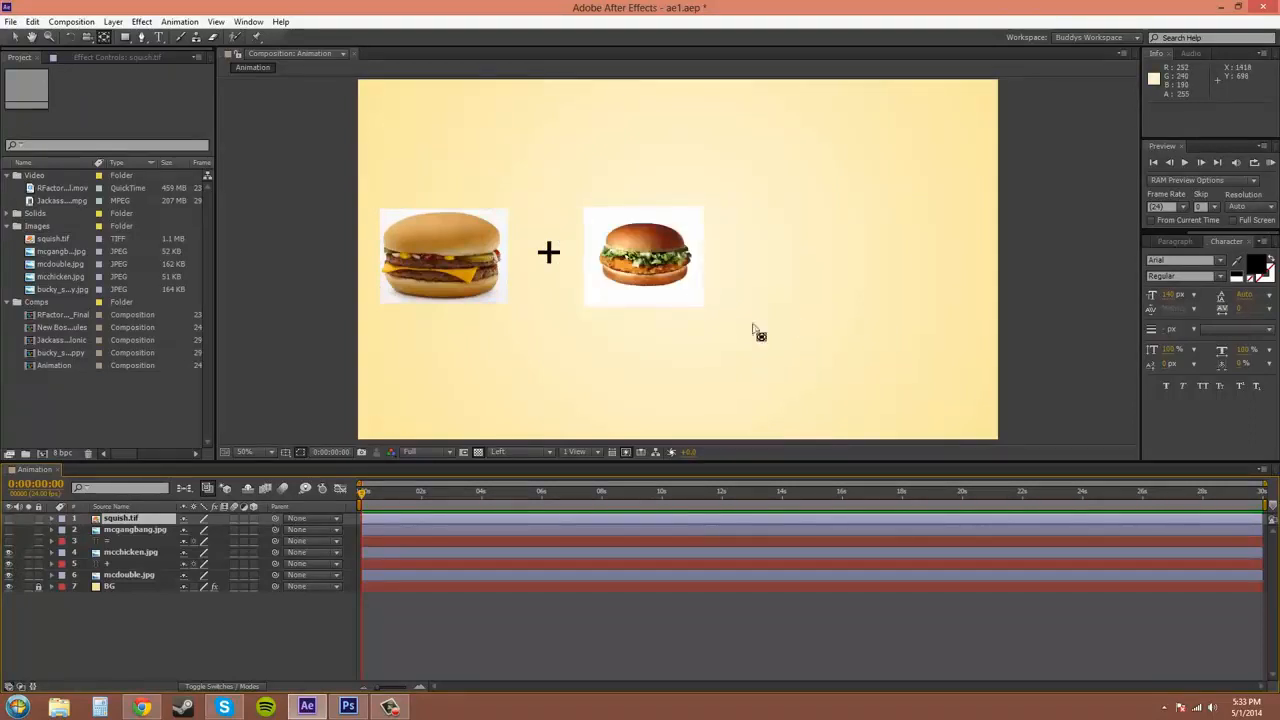
click(8, 541)
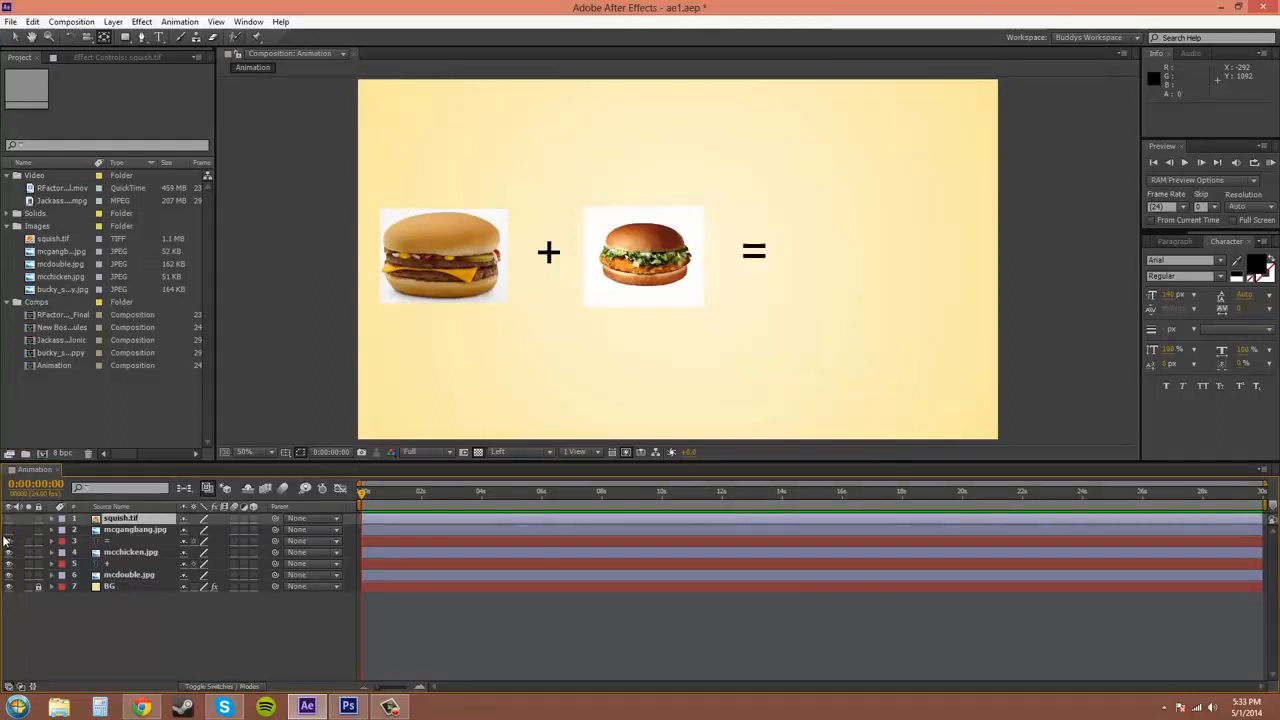
click(10, 530)
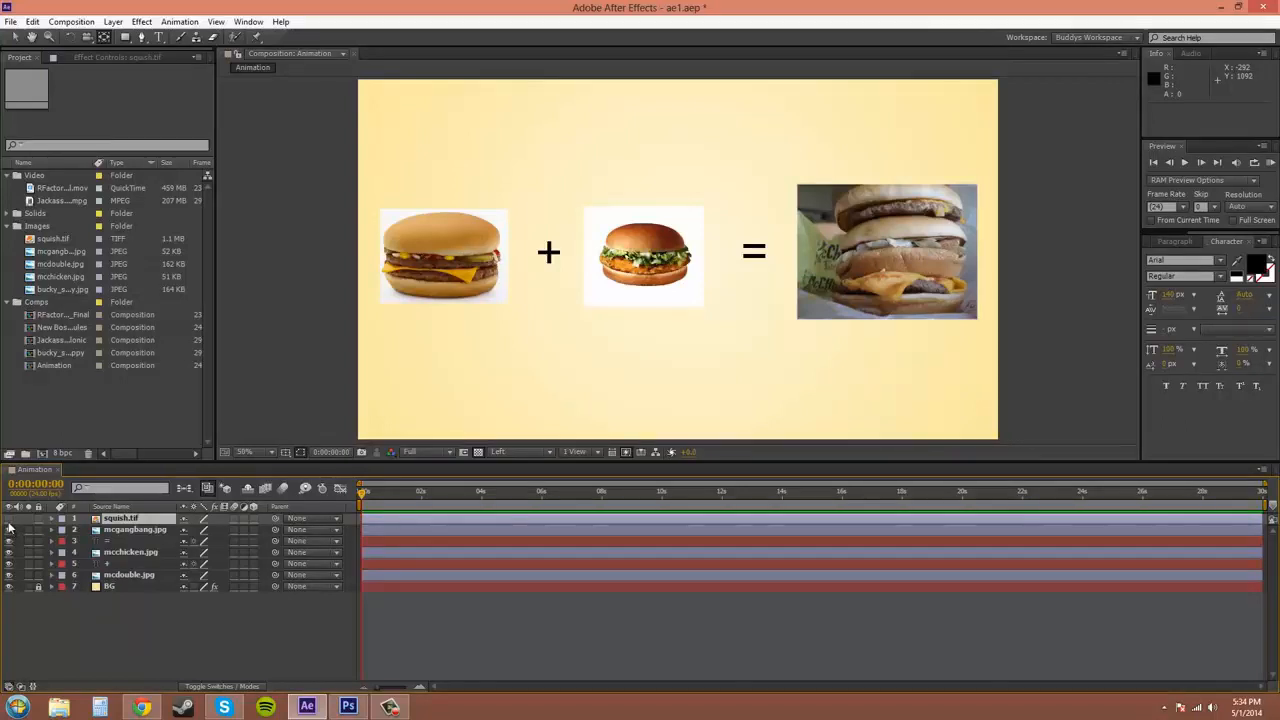
Delete the five layers from mcgangbang.jpg to mcdouble.jpg, and turn on the visibility of squish.tif
click(129, 533)
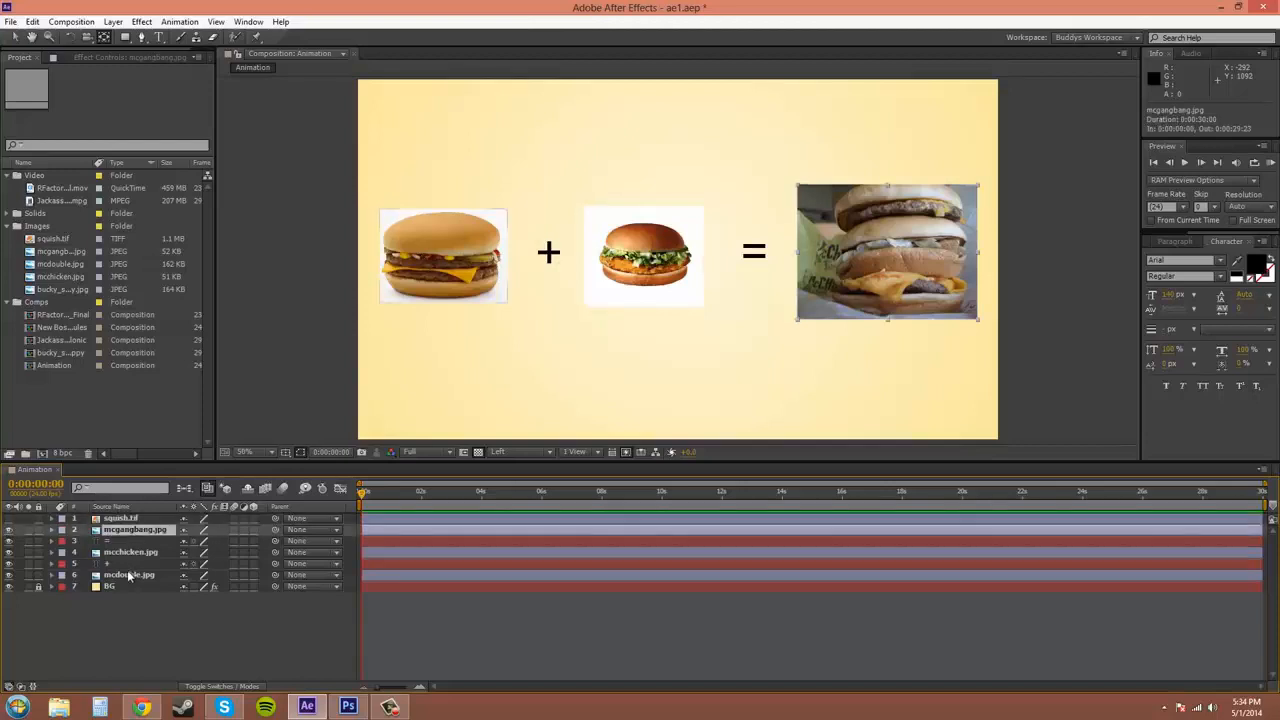
shift+click(129, 576)
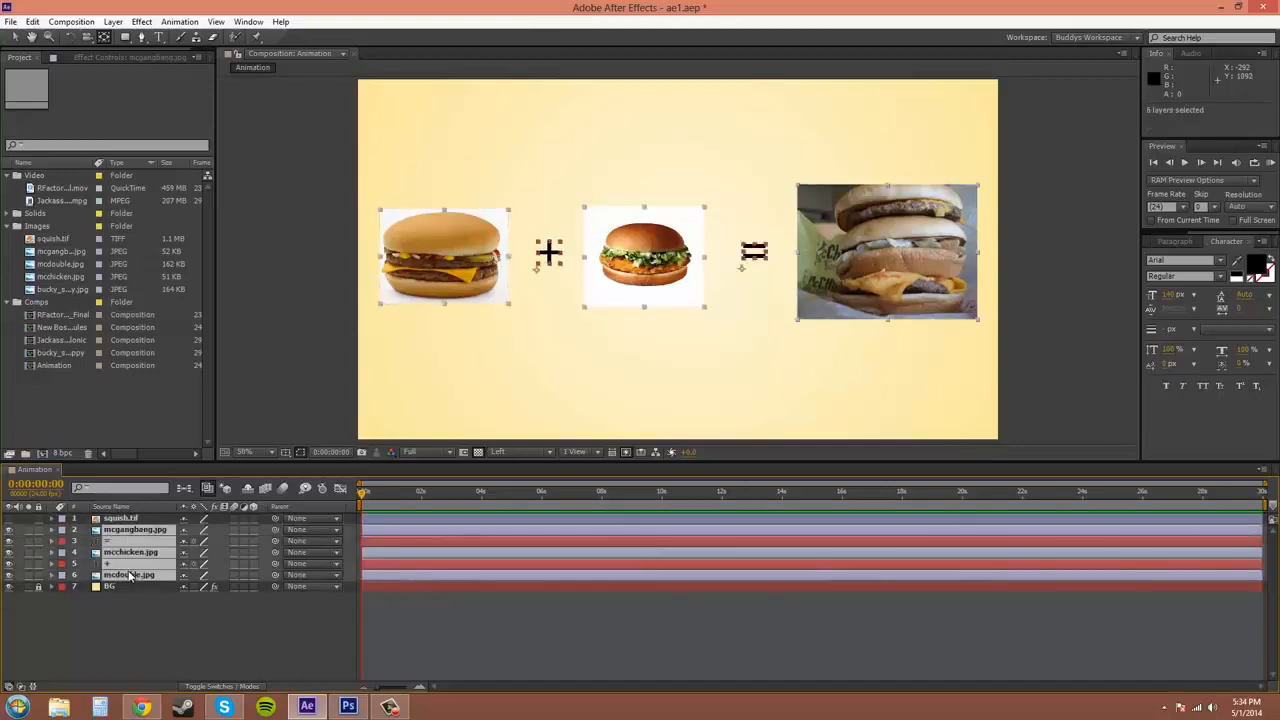
key(Delete)
click(120, 518)
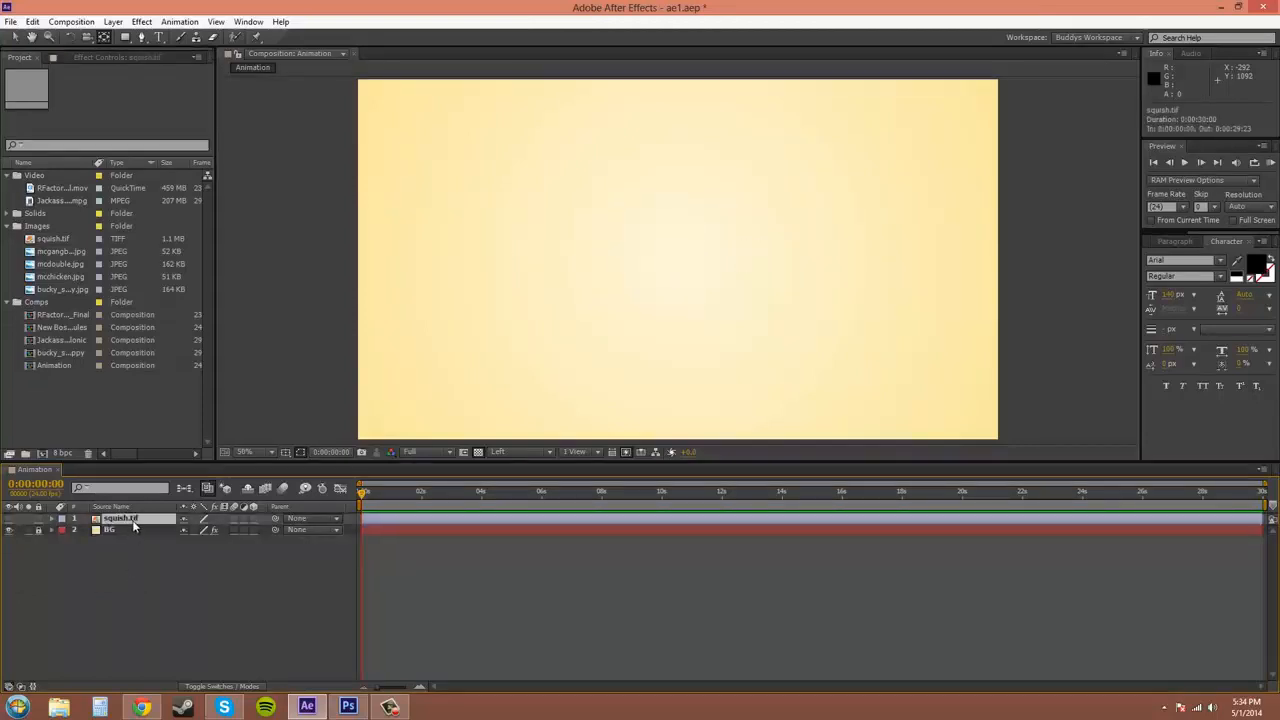
click(9, 518)
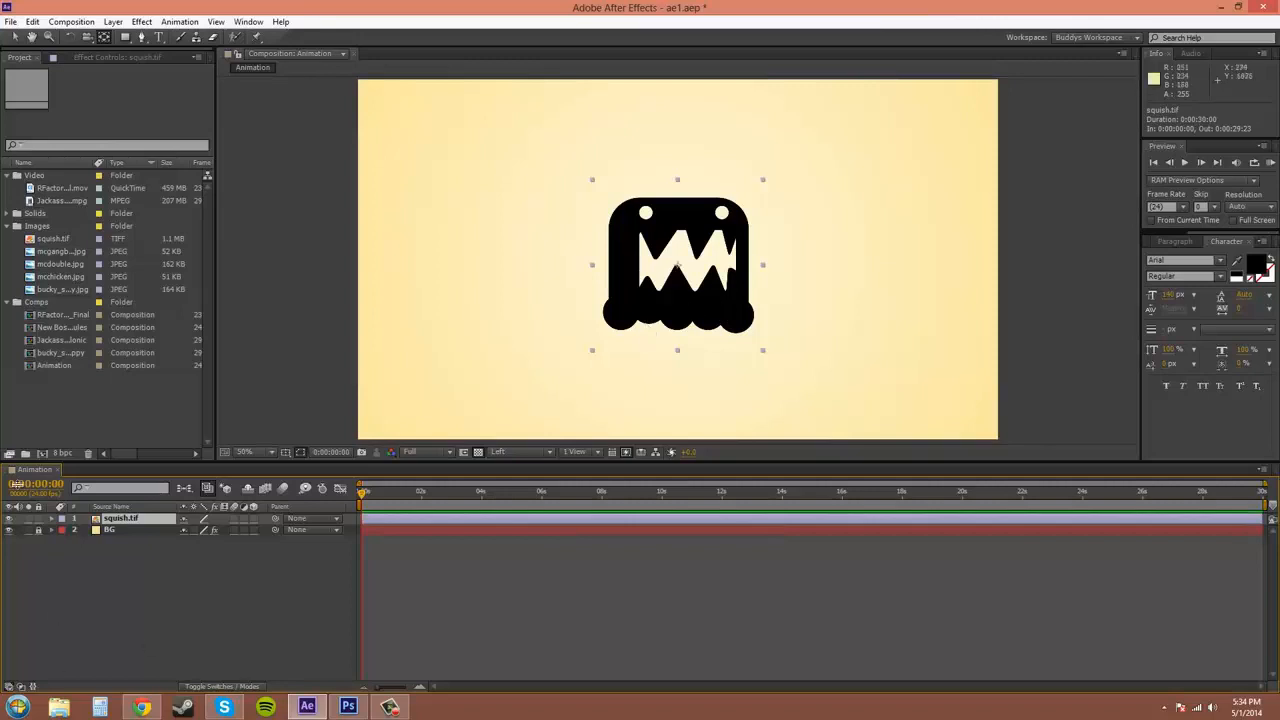
Browse the Freepik icons on Flaticon in Chrome, view the transparent squish.tif in Photoshop, and return to After Effects
click(142, 710)
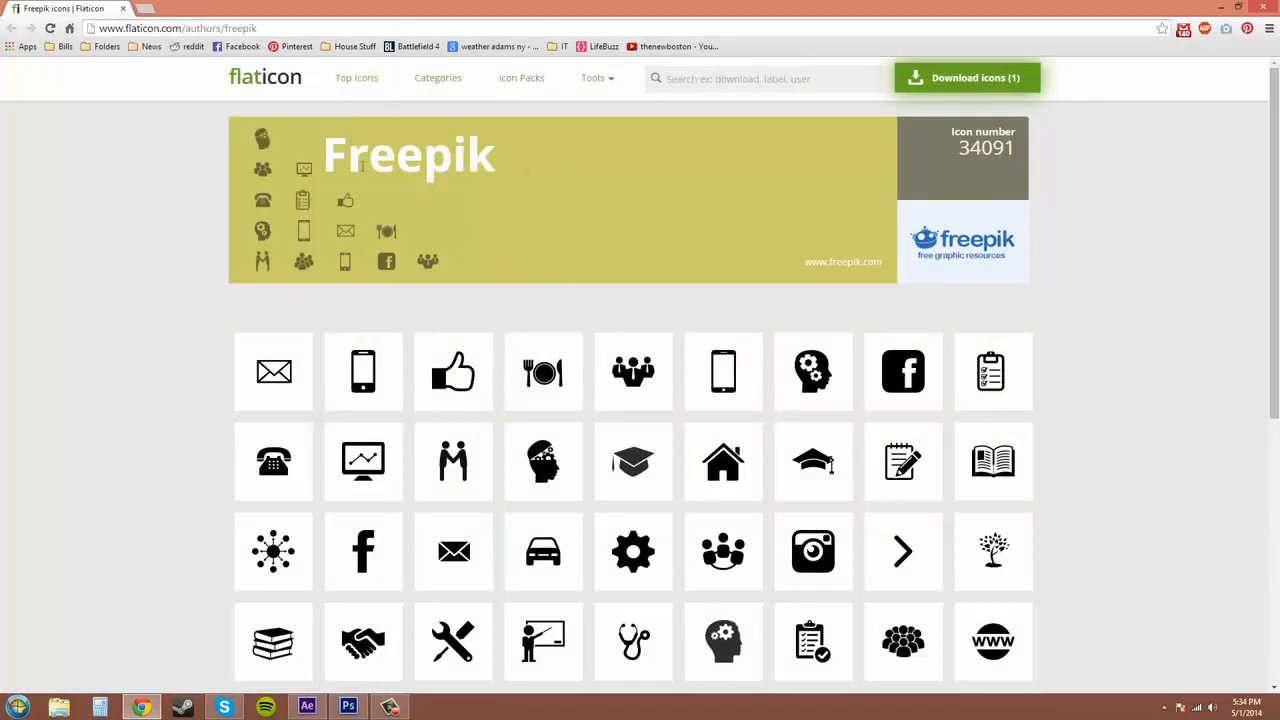
scroll(169, 314, down, 4)
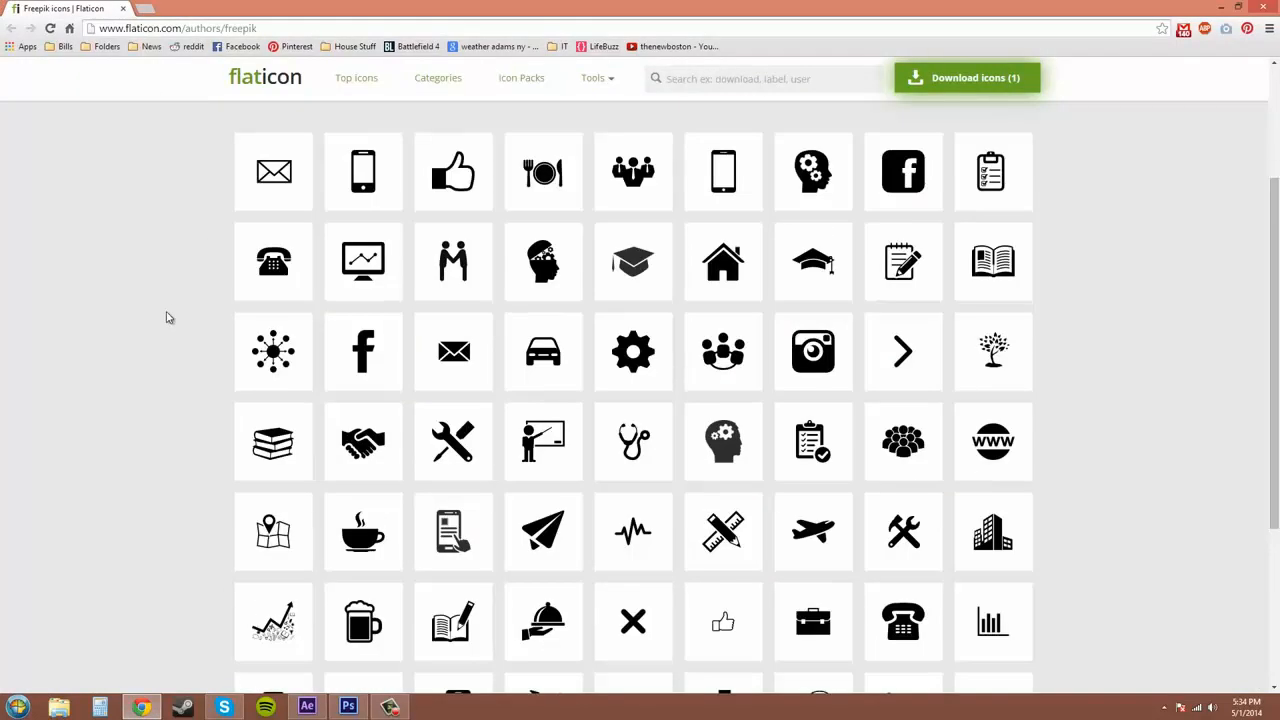
scroll(183, 315, up, 4)
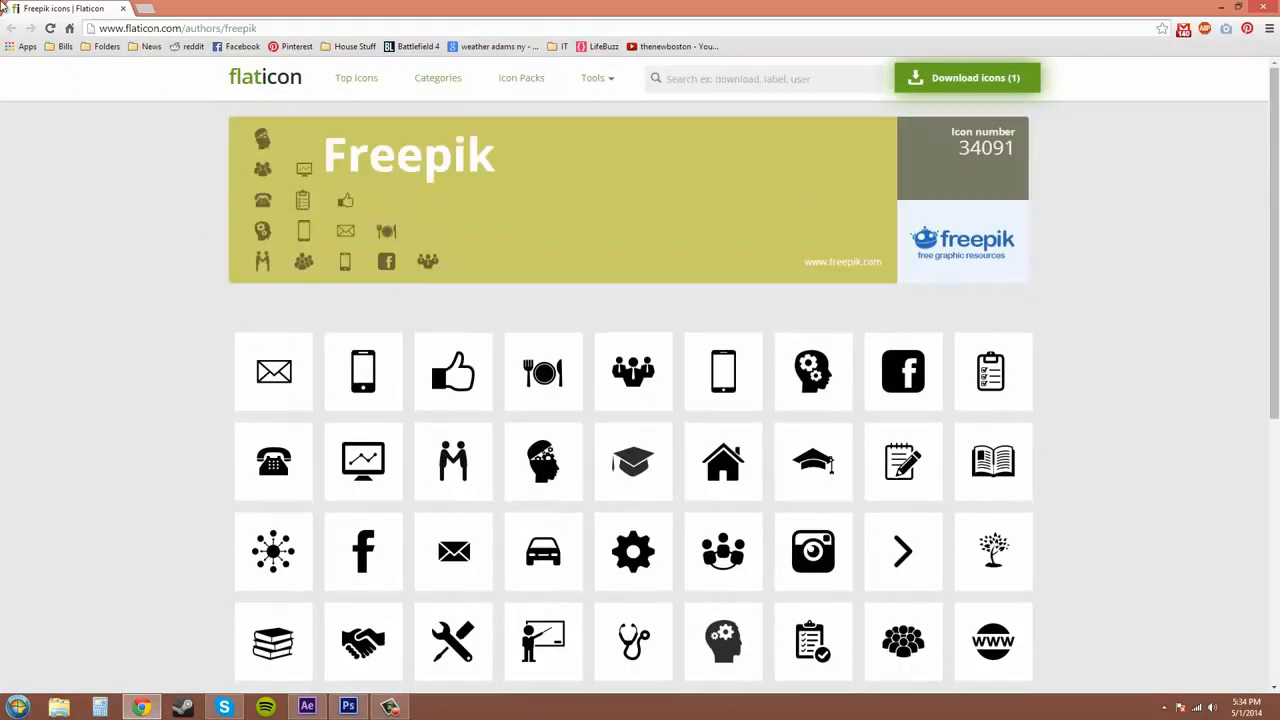
click(1224, 8)
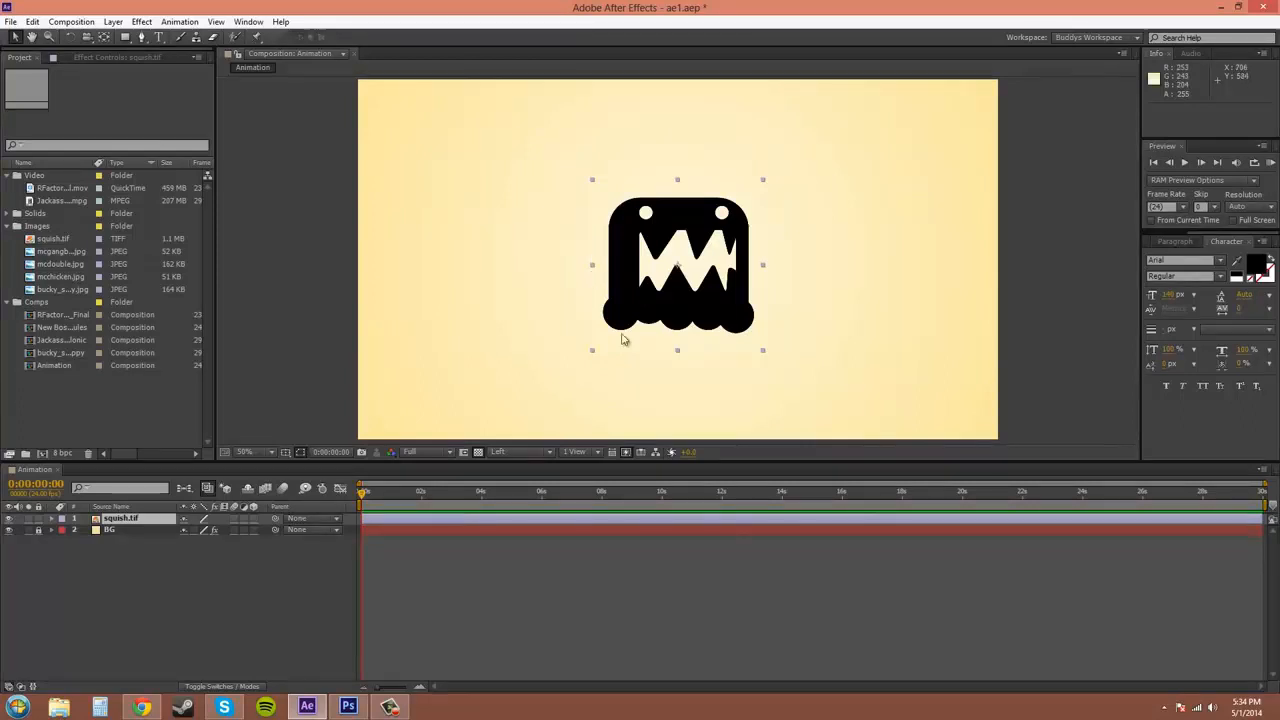
click(356, 707)
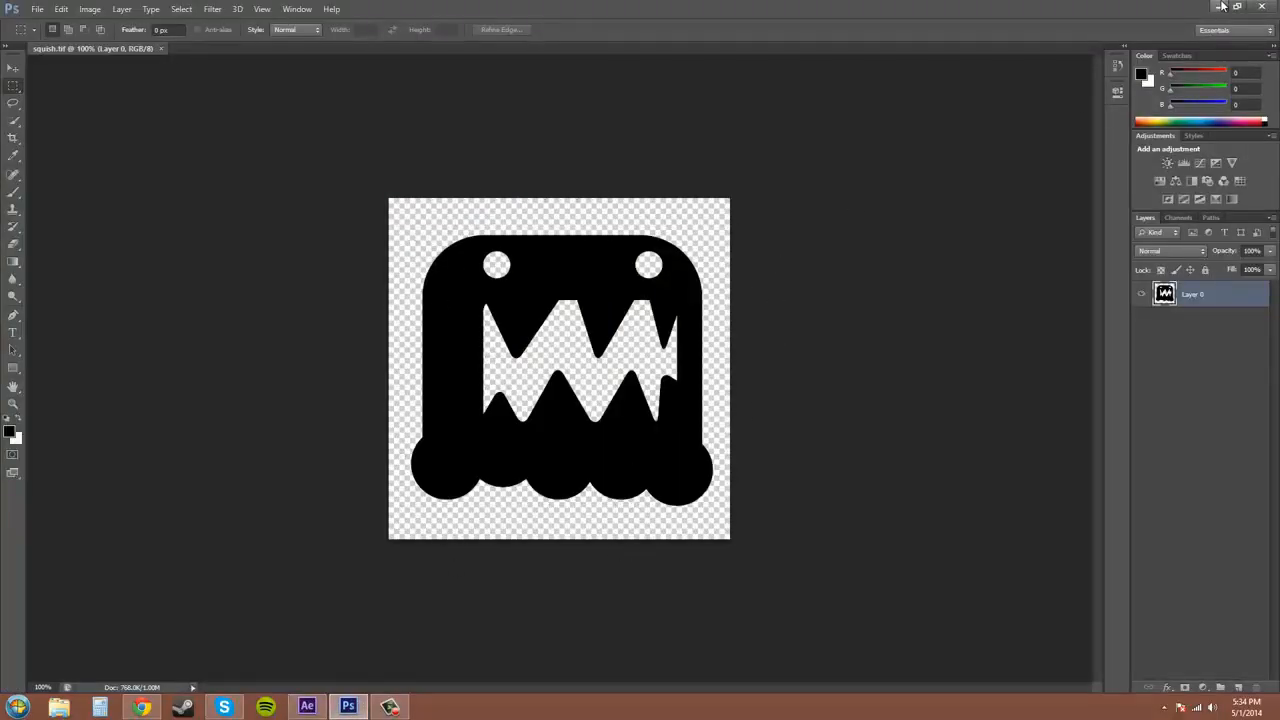
click(1219, 6)
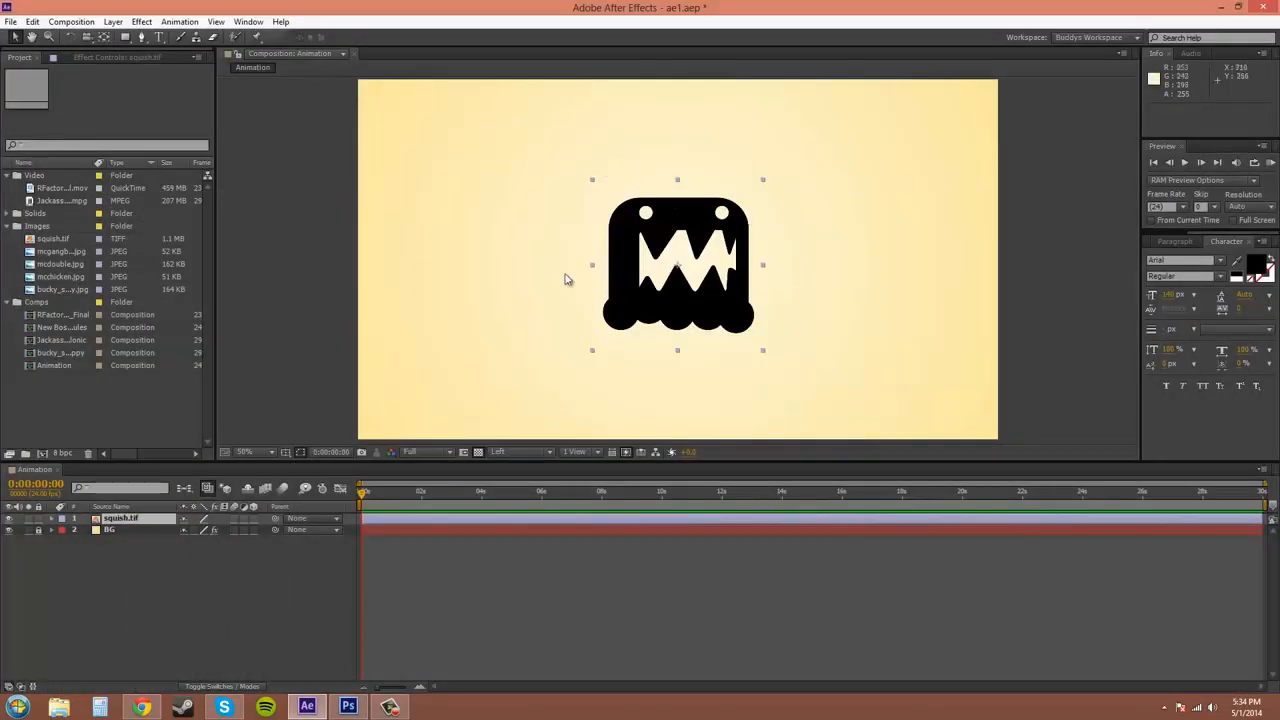
Import squish.png from the Images folder and place it beside squish.tif in the composition, at about 404, 504
click(10, 21)
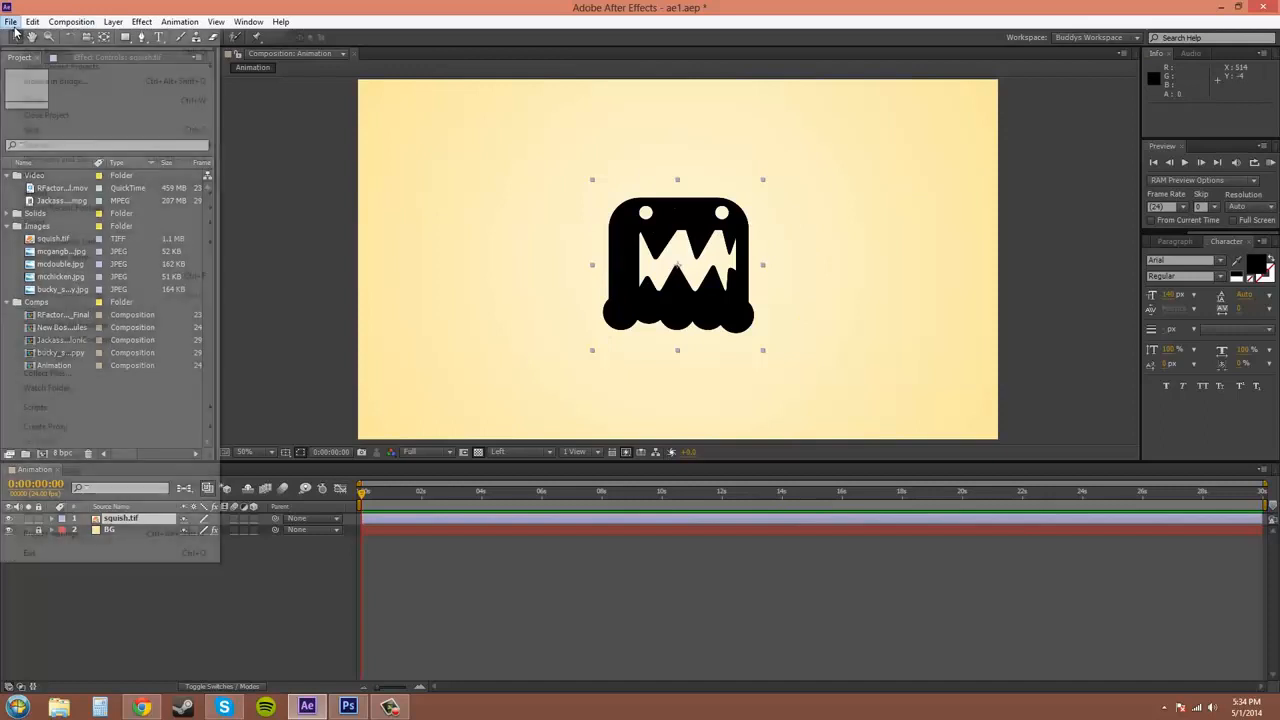
mouse_move(45, 197)
click(255, 193)
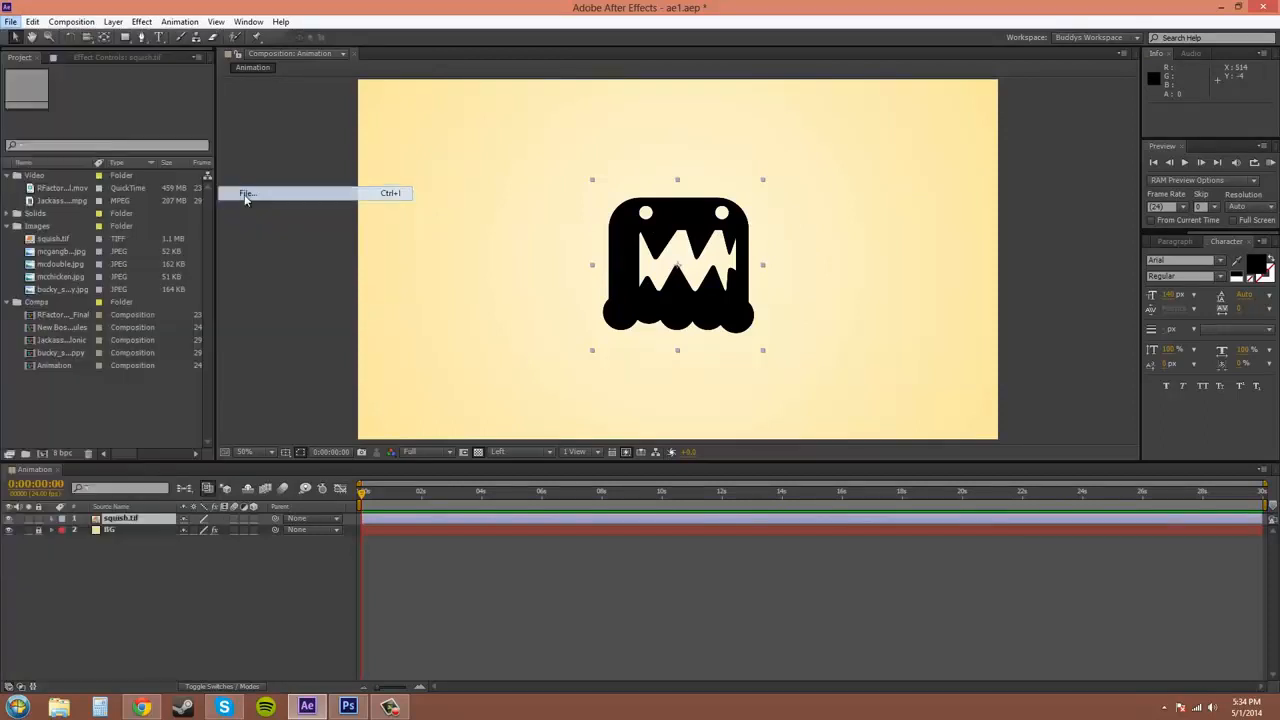
click(830, 255)
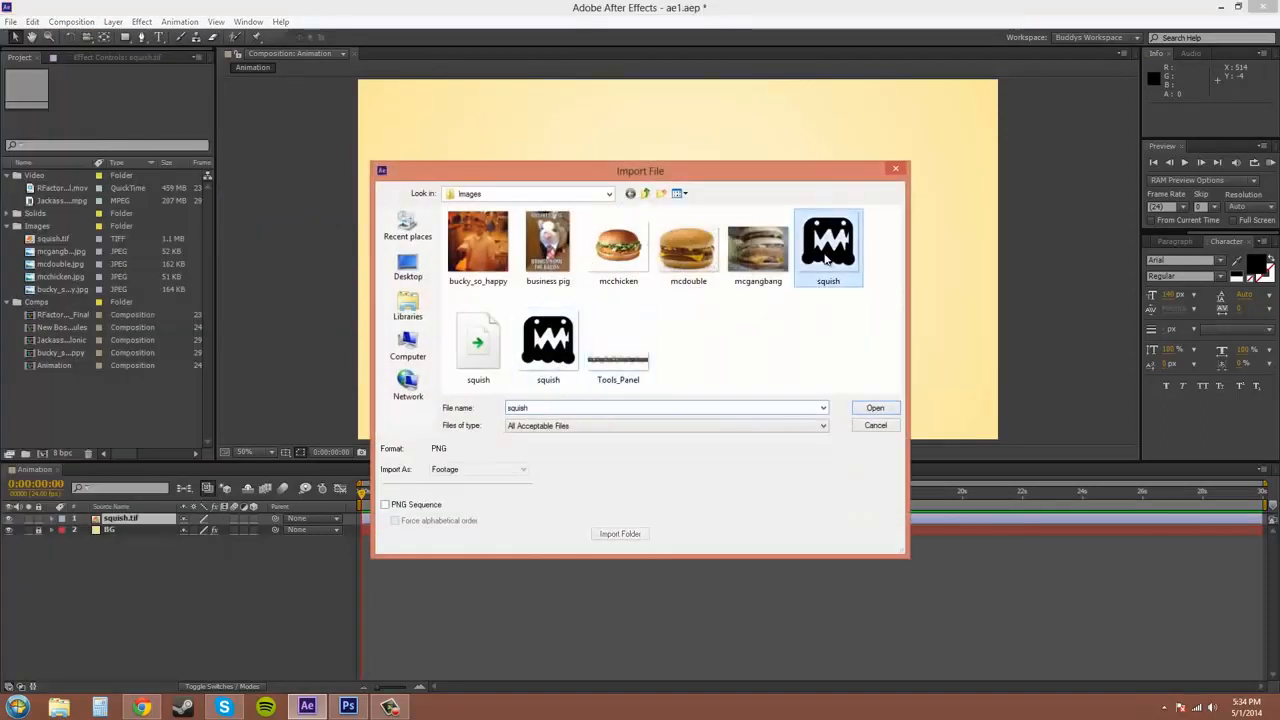
click(893, 408)
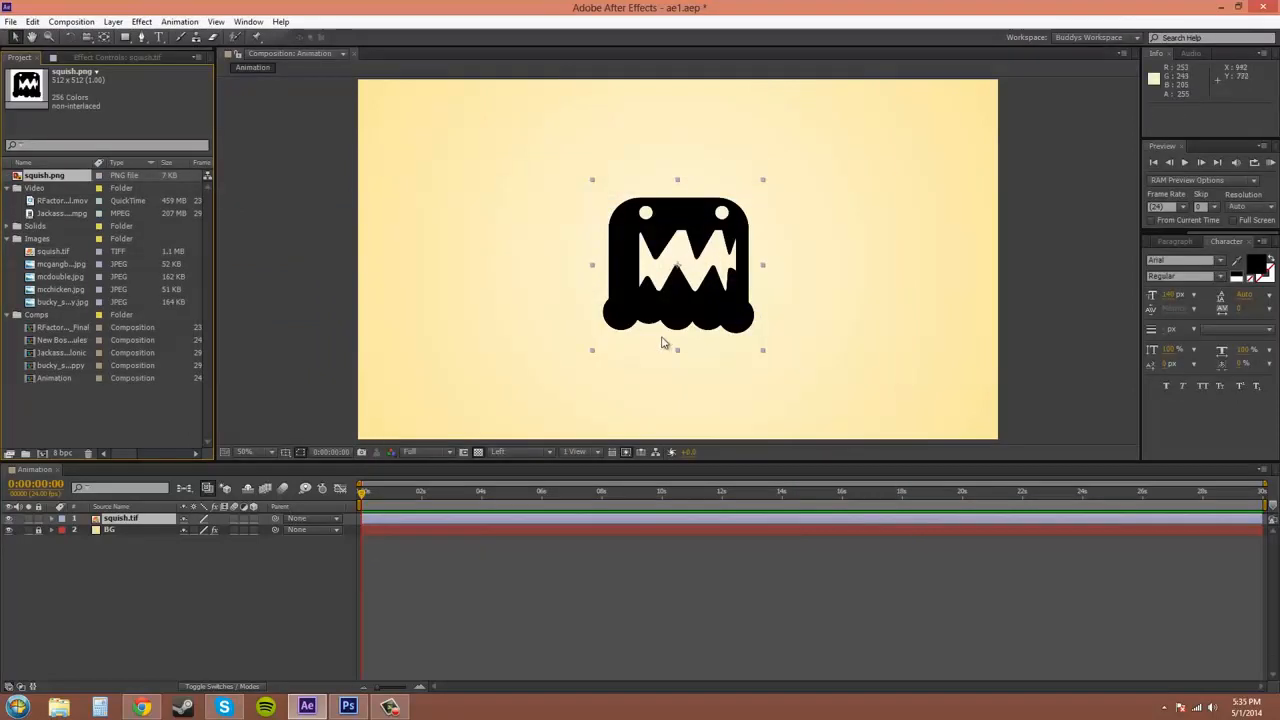
drag(45, 177, 513, 257)
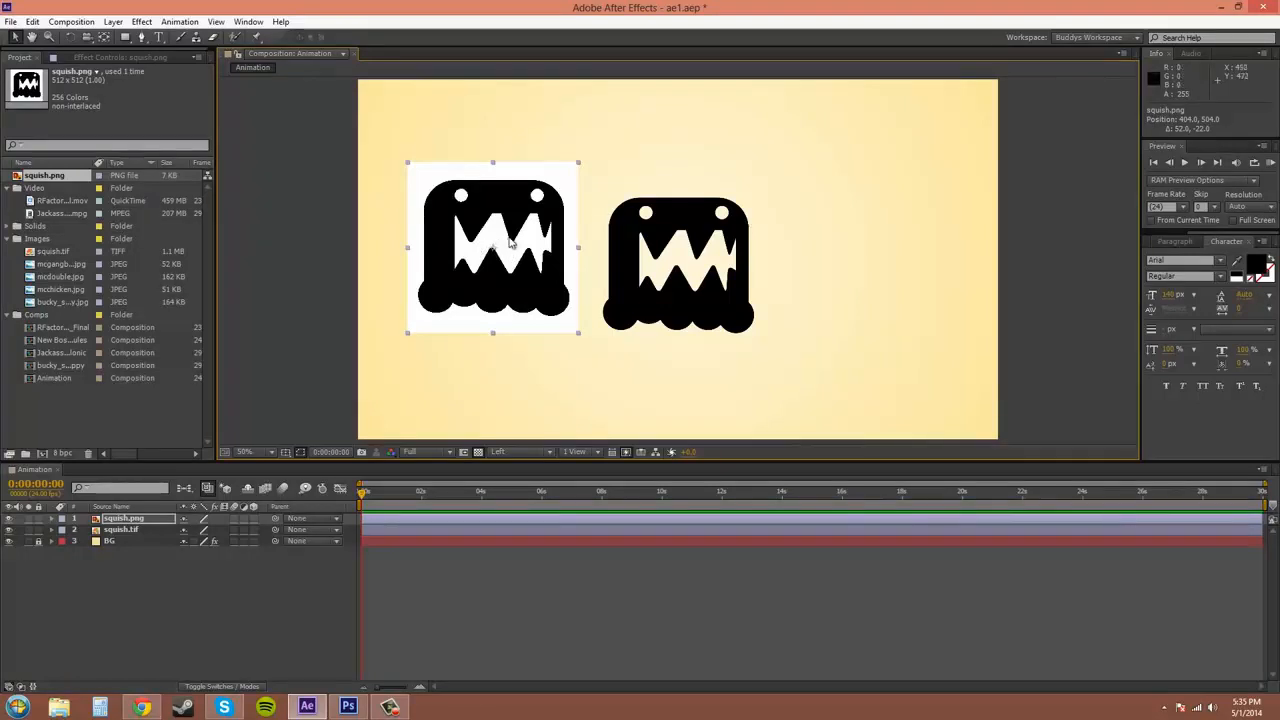
Delete the squish.png layer from the composition and its footage item from the project
key(Delete)
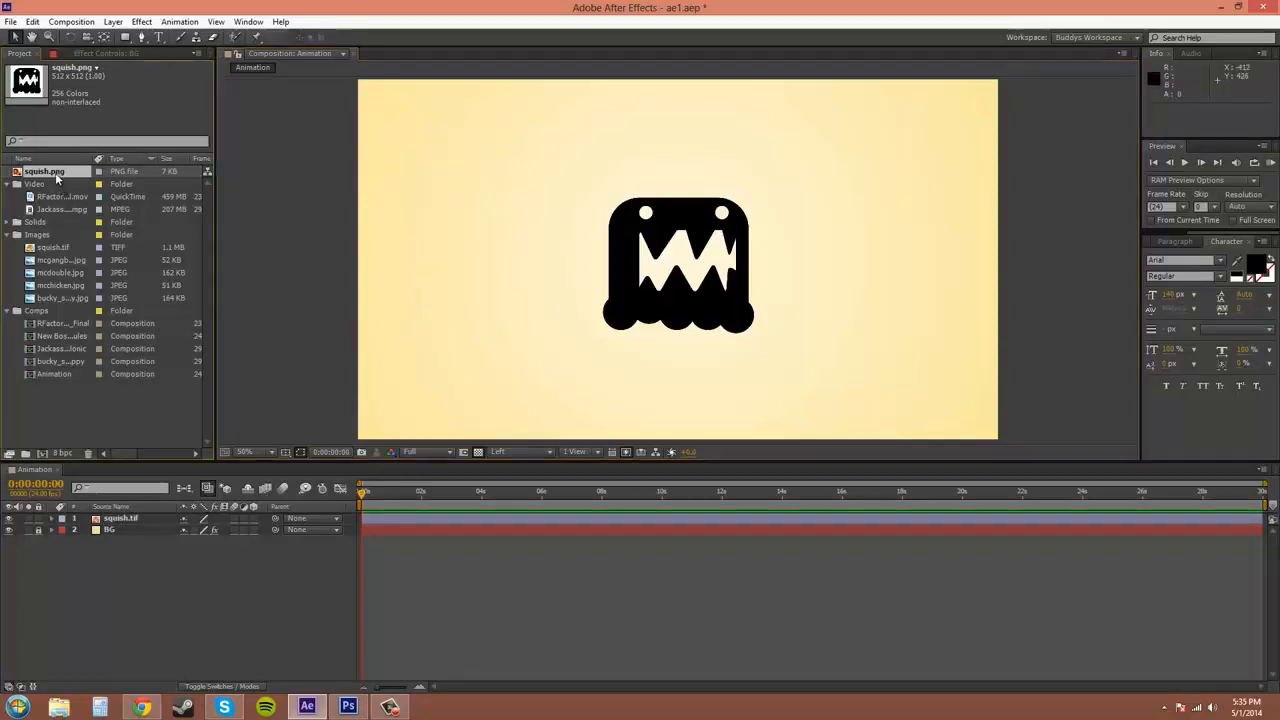
key(Delete)
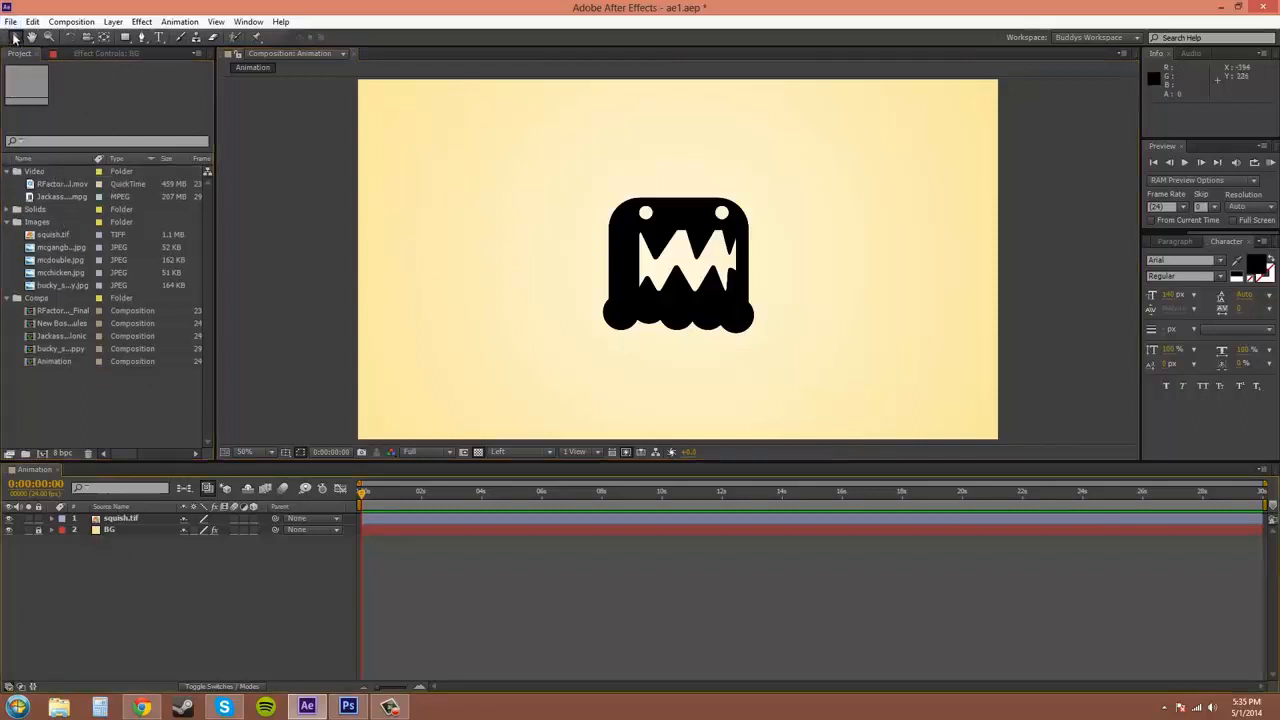
Move the squish.tif character to the left half of the composition, at position 376, 536
drag(615, 230, 426, 230)
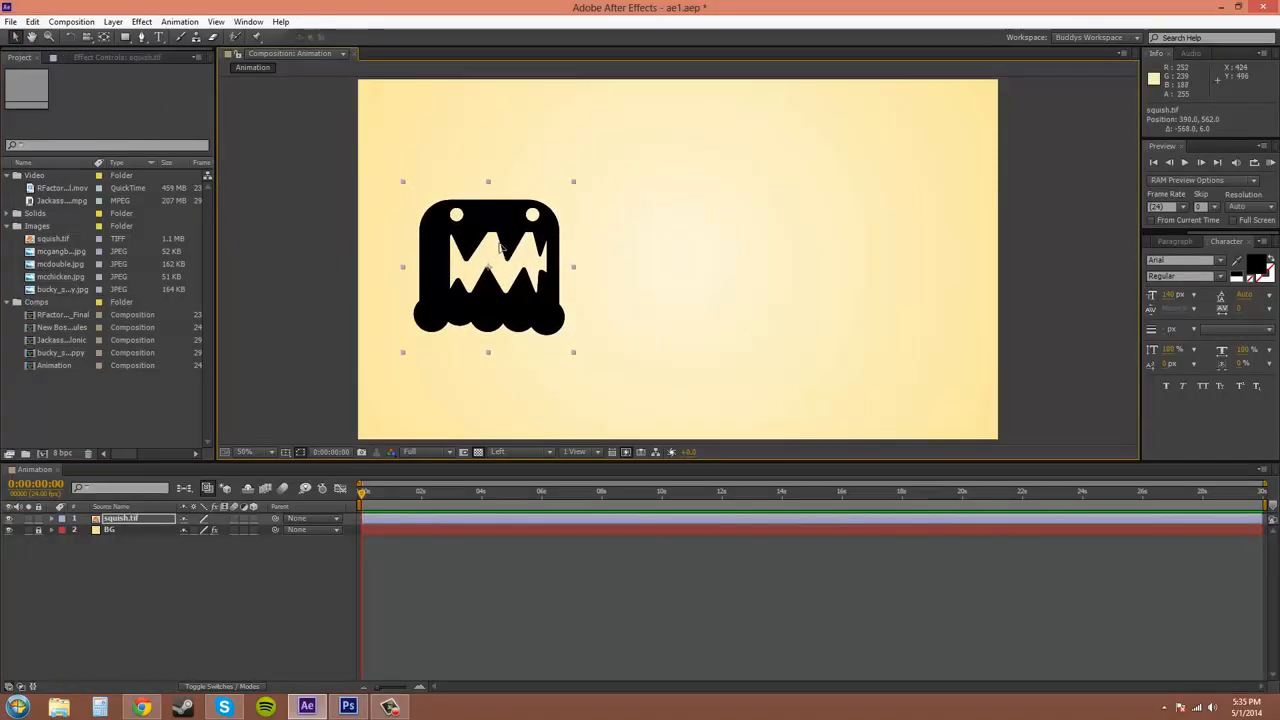
drag(443, 221, 468, 233)
drag(544, 295, 485, 288)
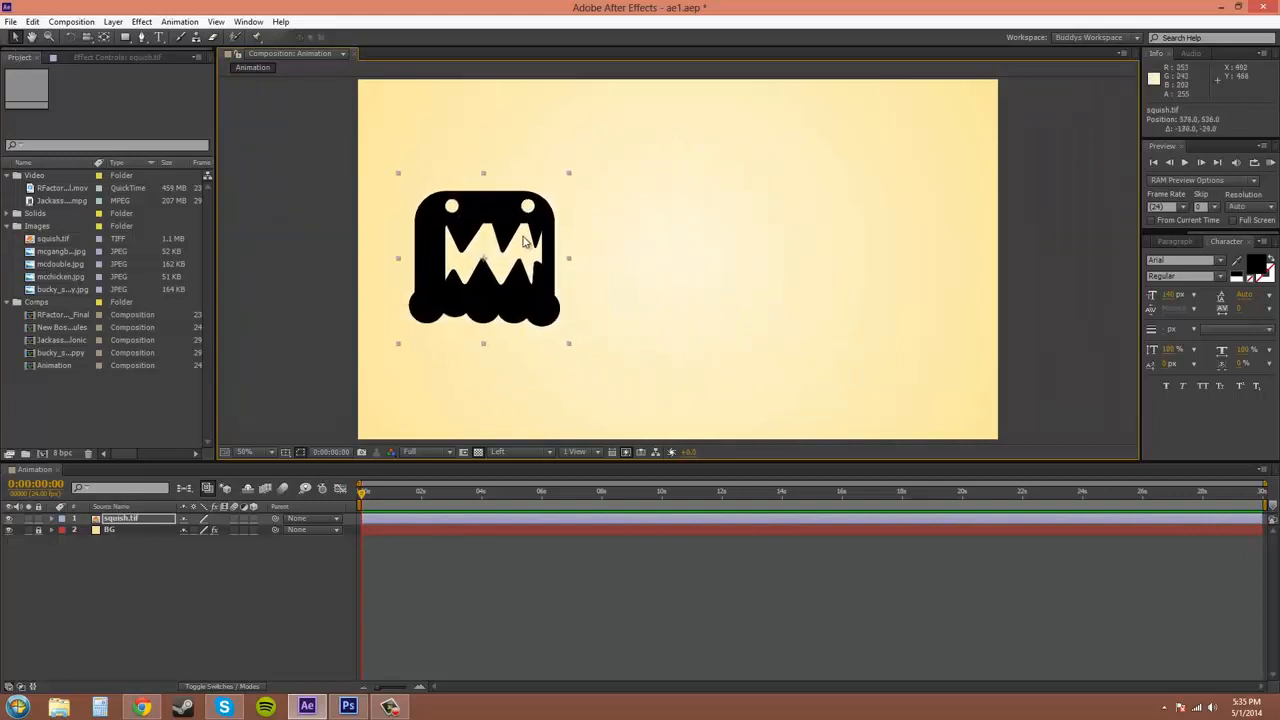
Animate squish.tif's Position with keyframes from 376, 536 at 0 seconds to 1490, 536 at 2 seconds
click(51, 520)
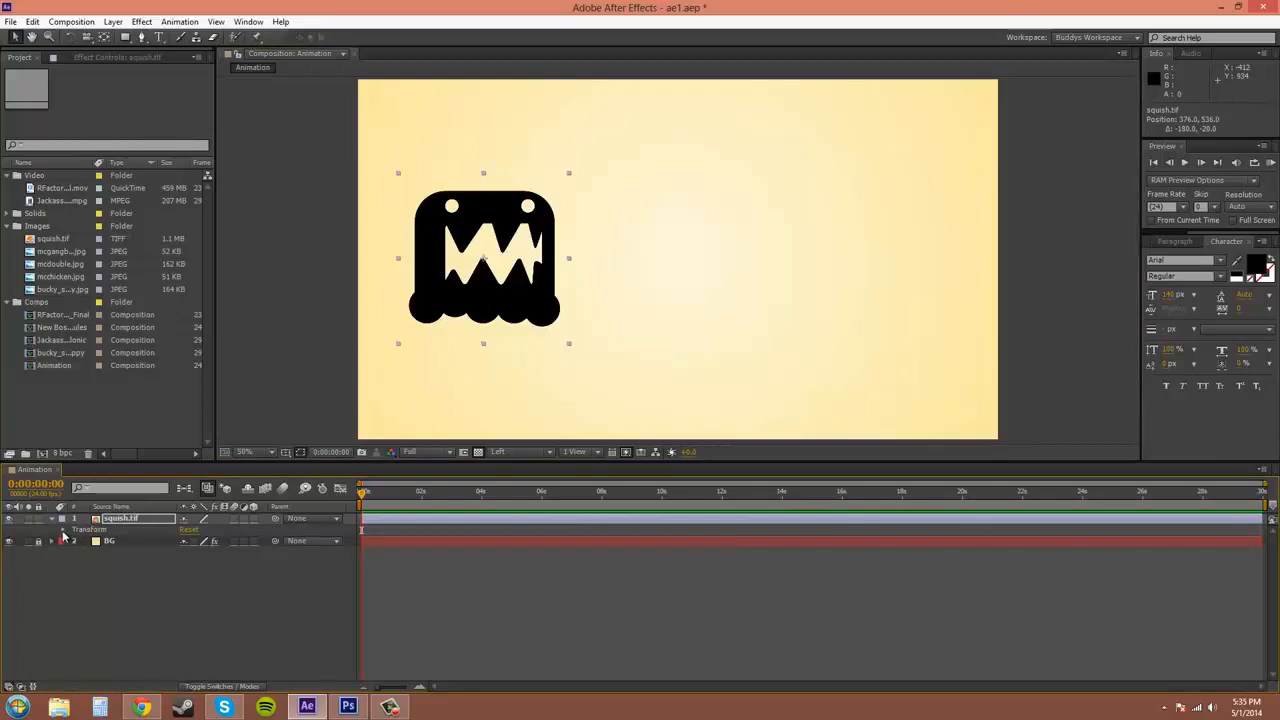
click(63, 529)
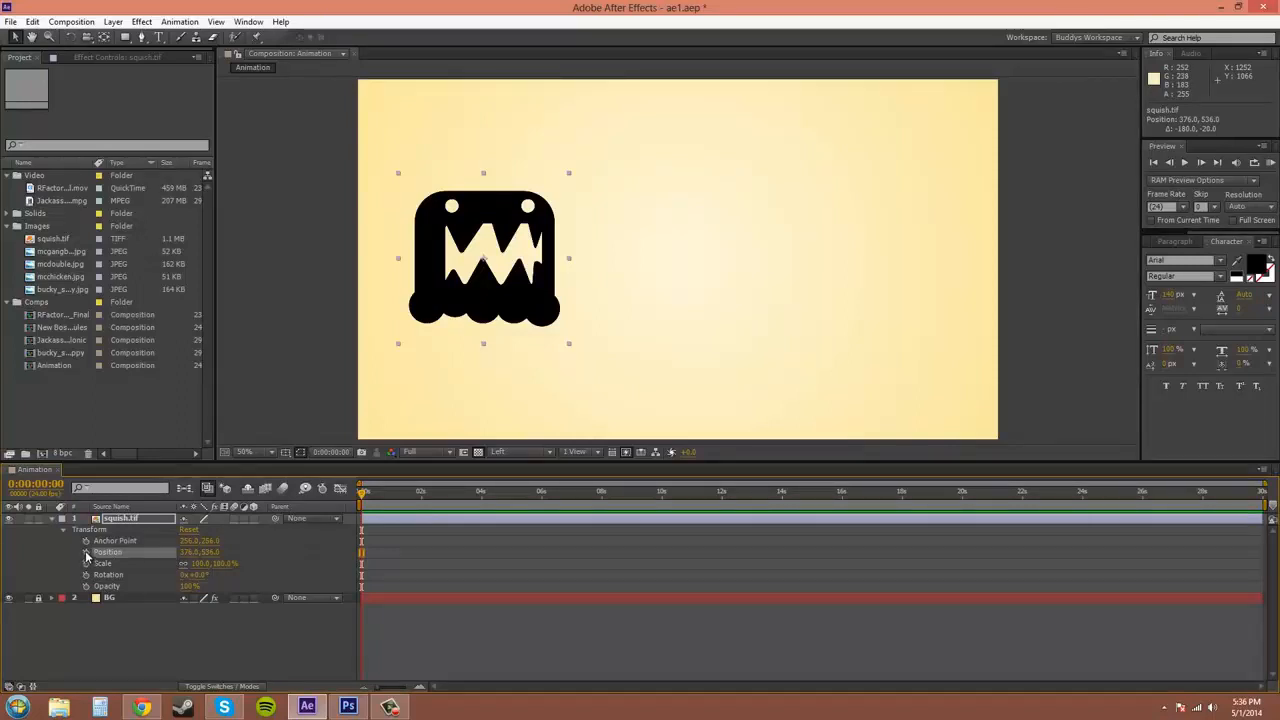
click(86, 553)
drag(361, 494, 421, 500)
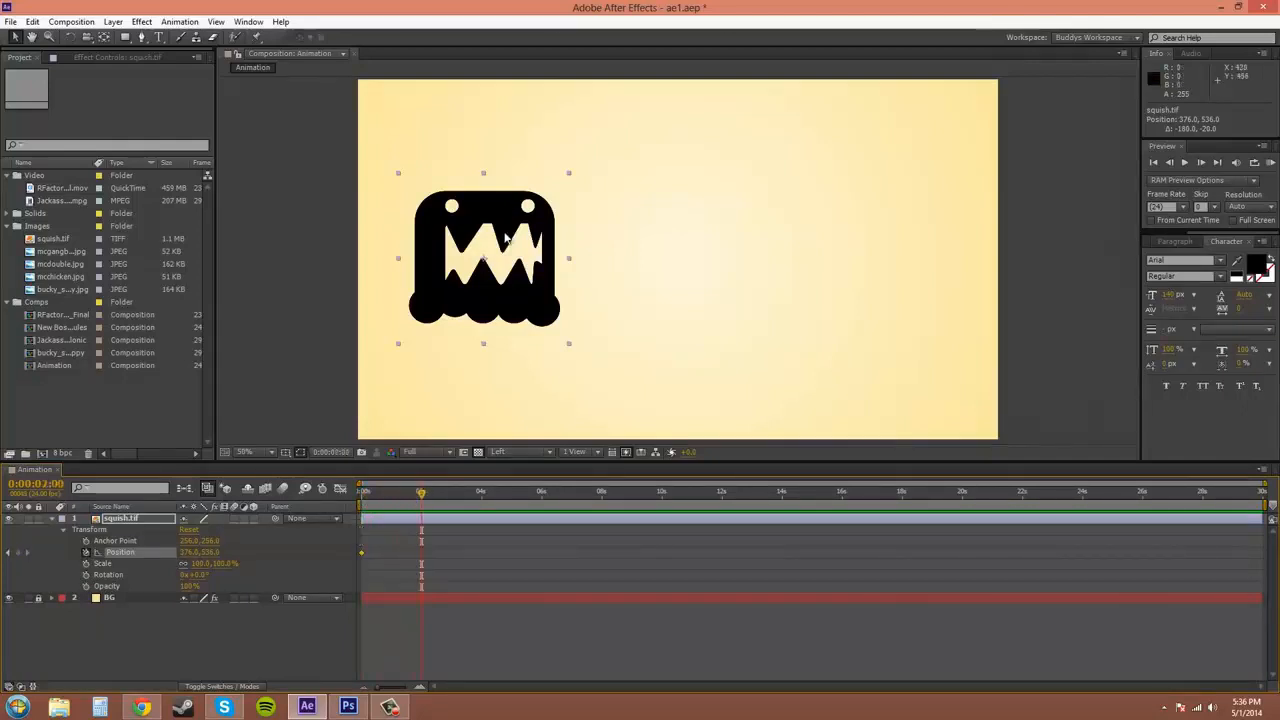
drag(505, 236, 881, 231)
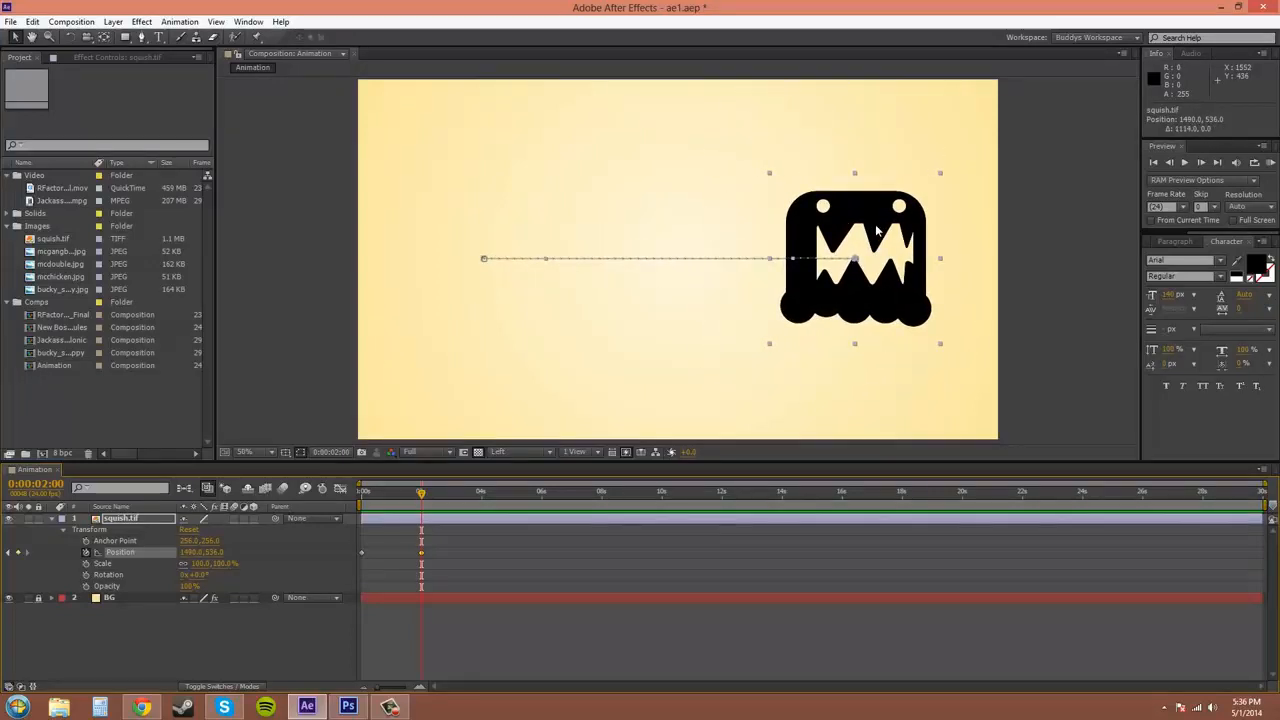
Raise the character to 909.8, 204 at 0:00:00:23 to arc its motion path, and return to the start of the timeline
drag(418, 502, 390, 514)
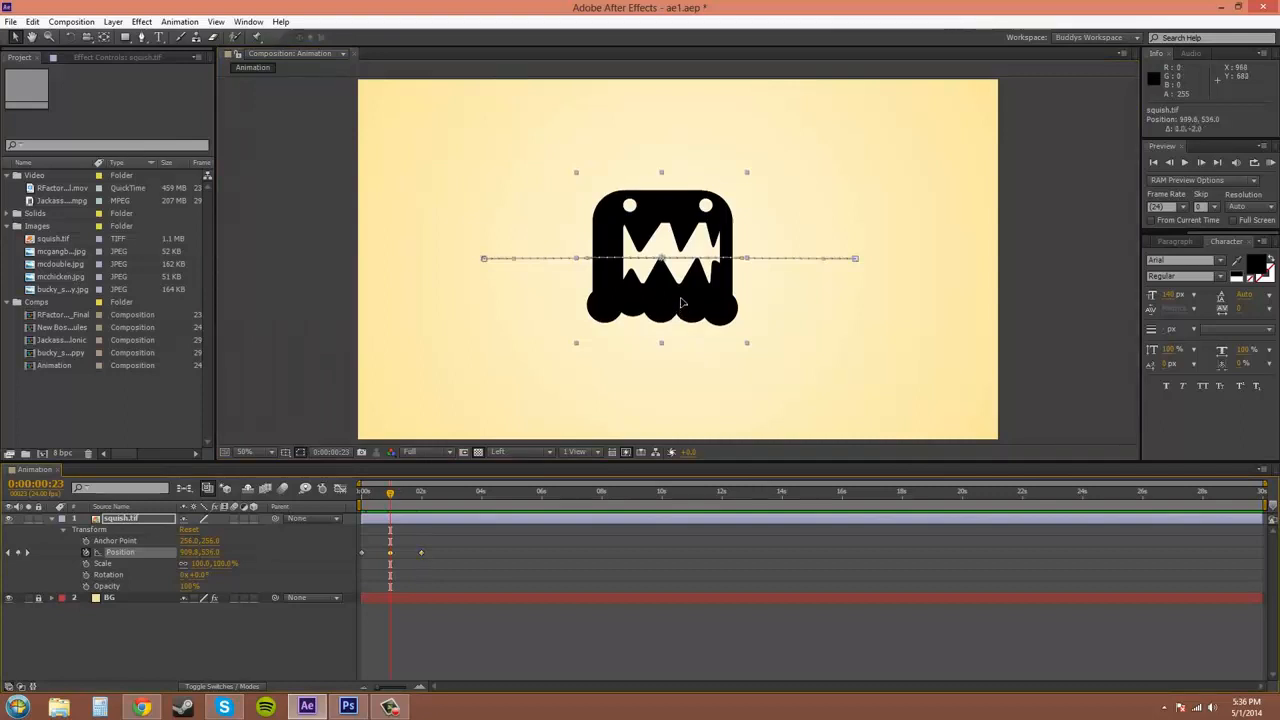
drag(683, 310, 684, 198)
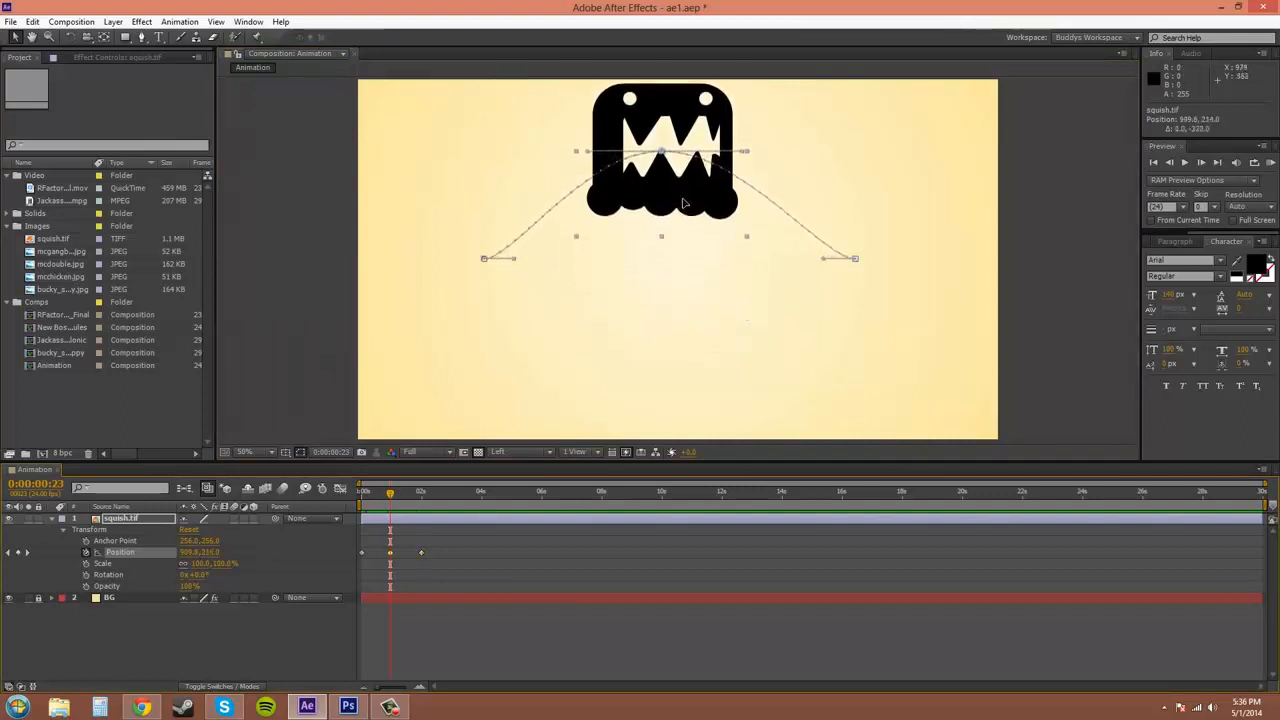
drag(390, 497, 346, 550)
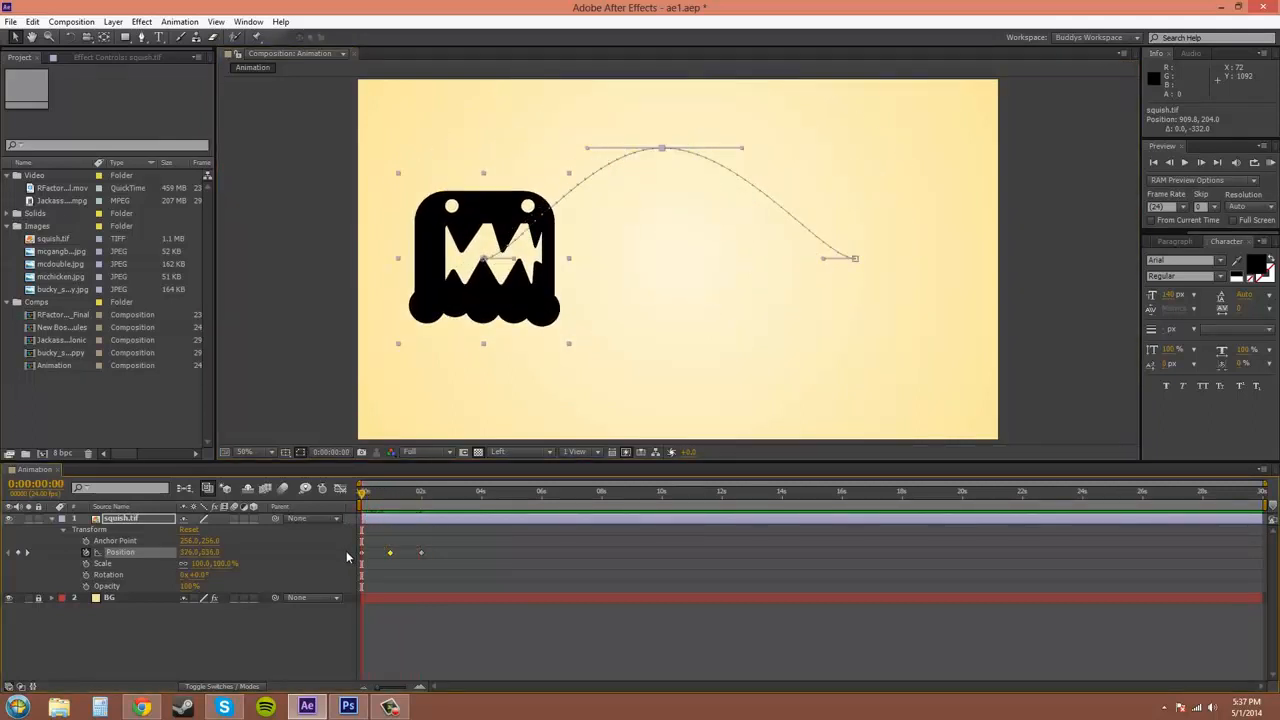
Collapse the squish.tif layer's properties and expand its Transform group again
click(63, 530)
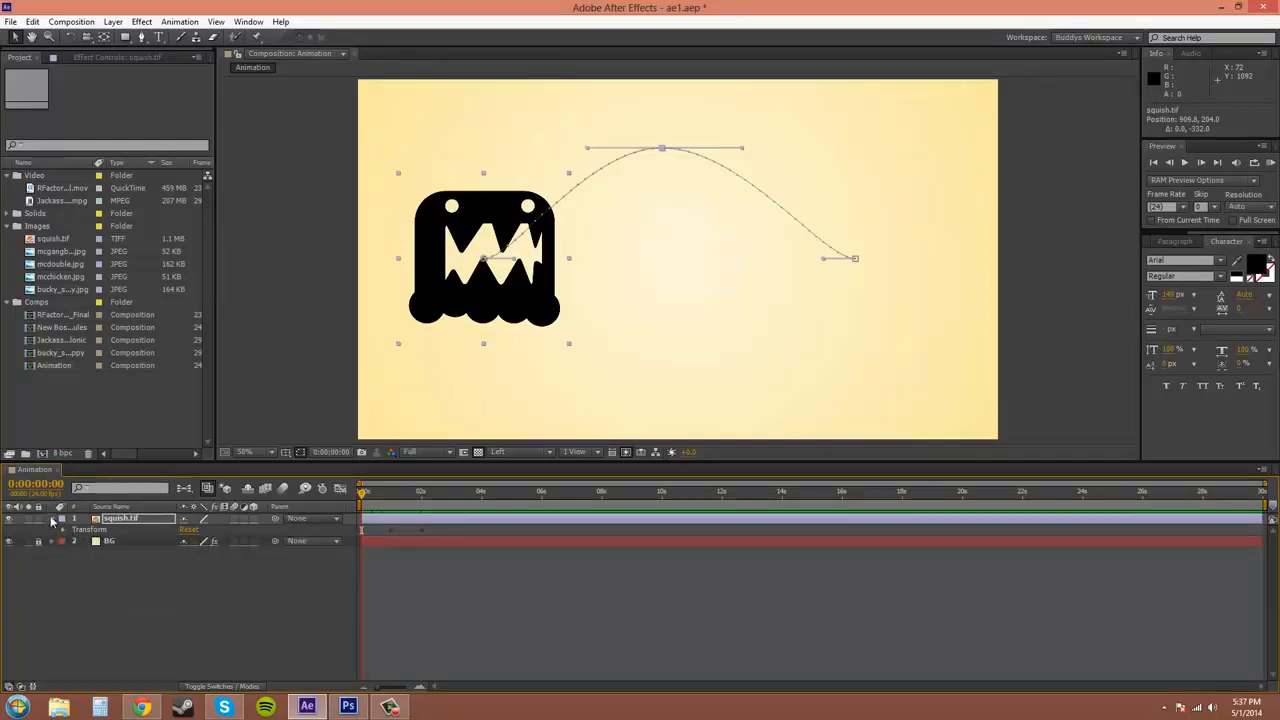
click(53, 520)
click(53, 520)
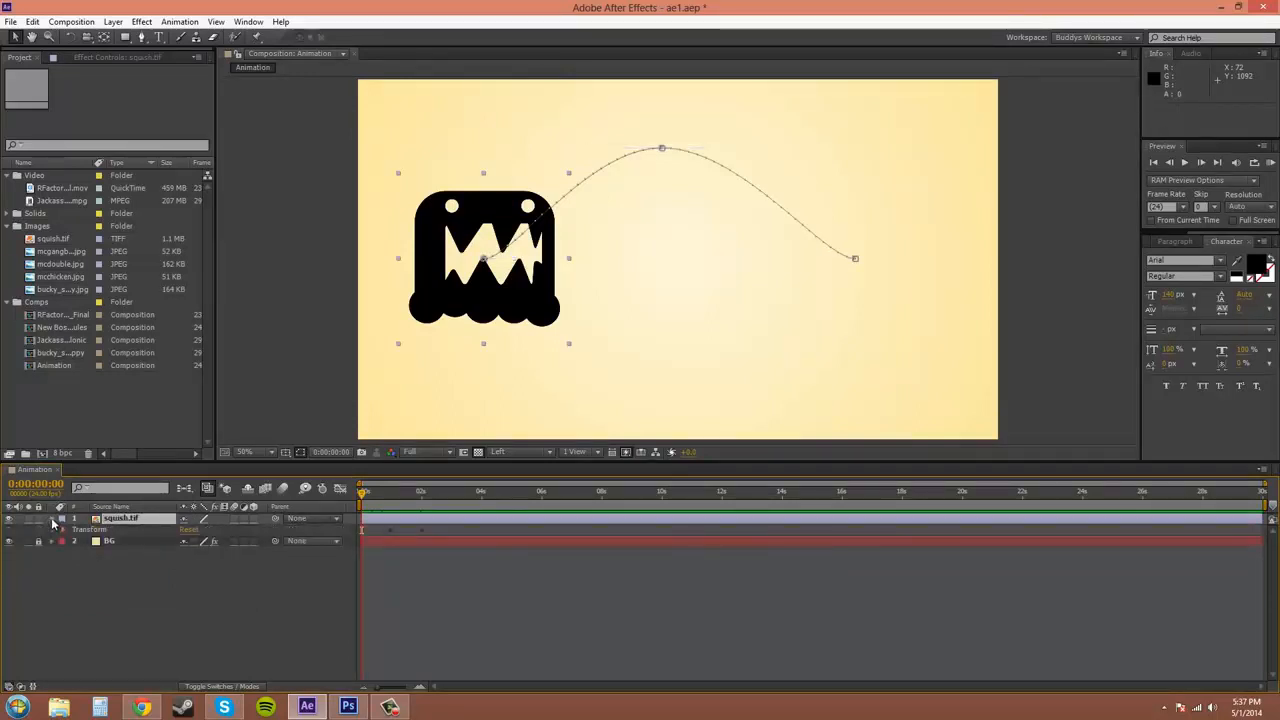
click(63, 530)
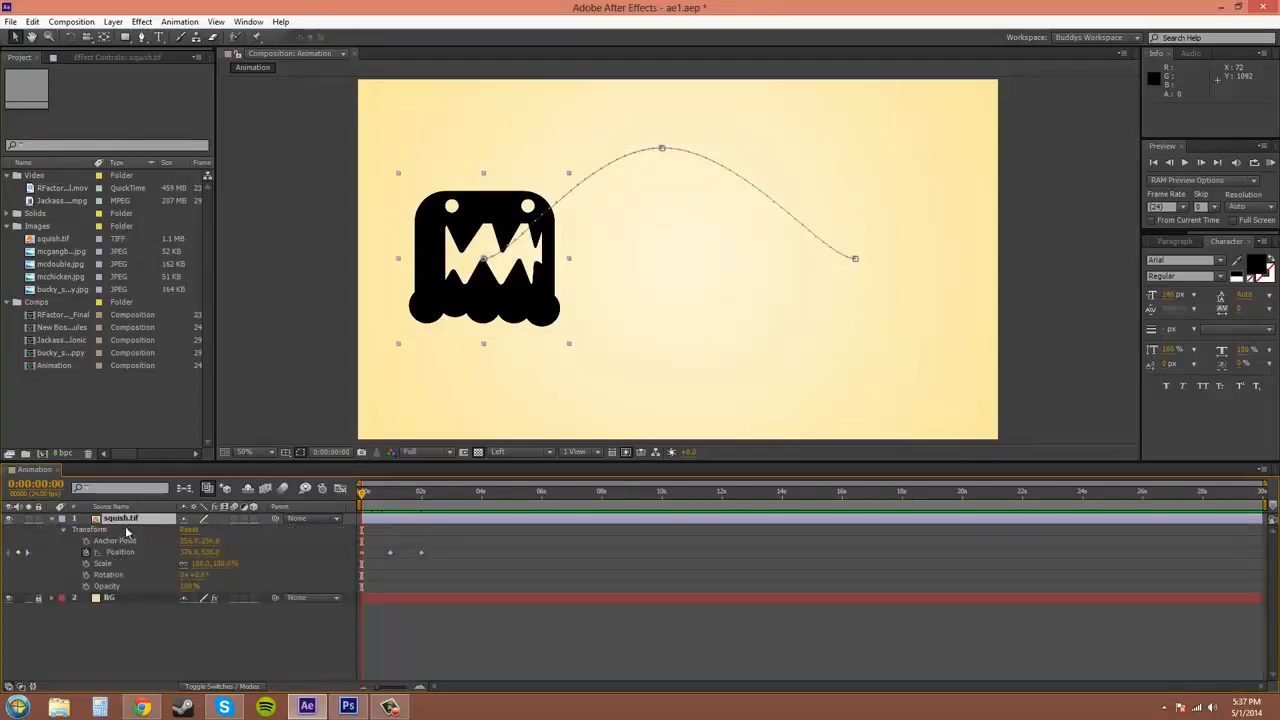
Show only the Position property under the squish.tif layer in the timeline
click(125, 520)
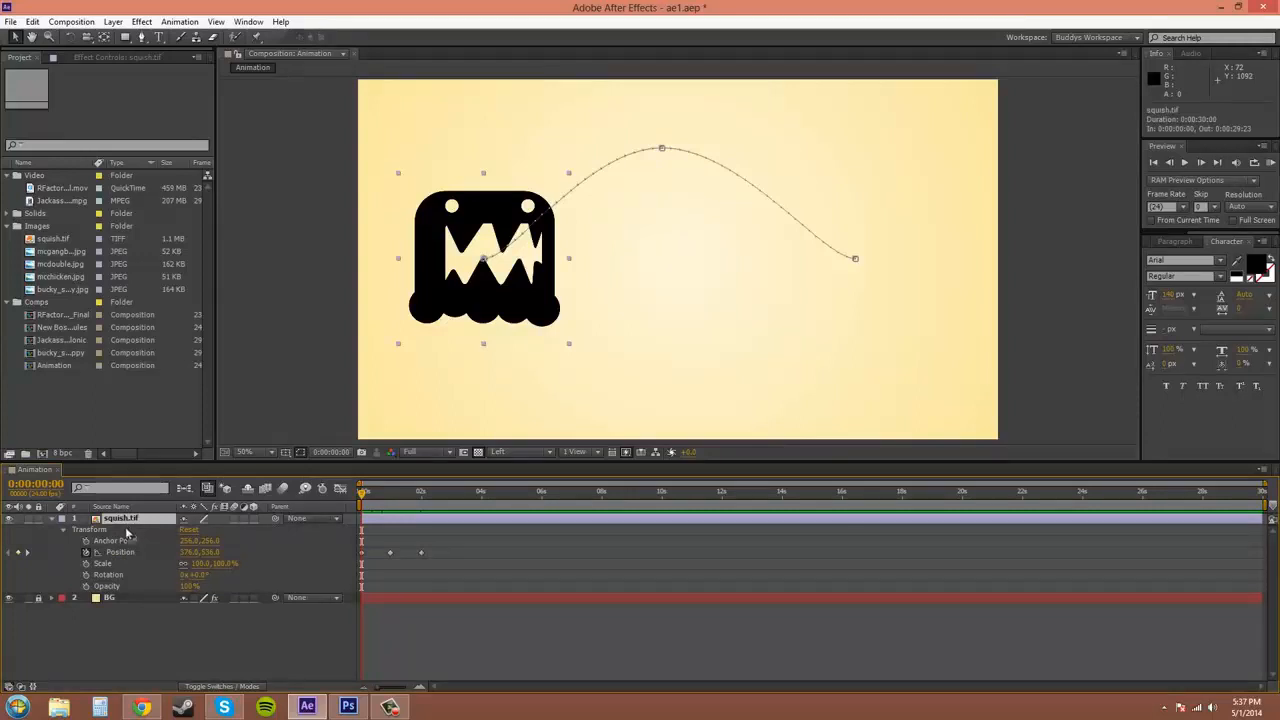
key(Return)
key(Return)
key(p)
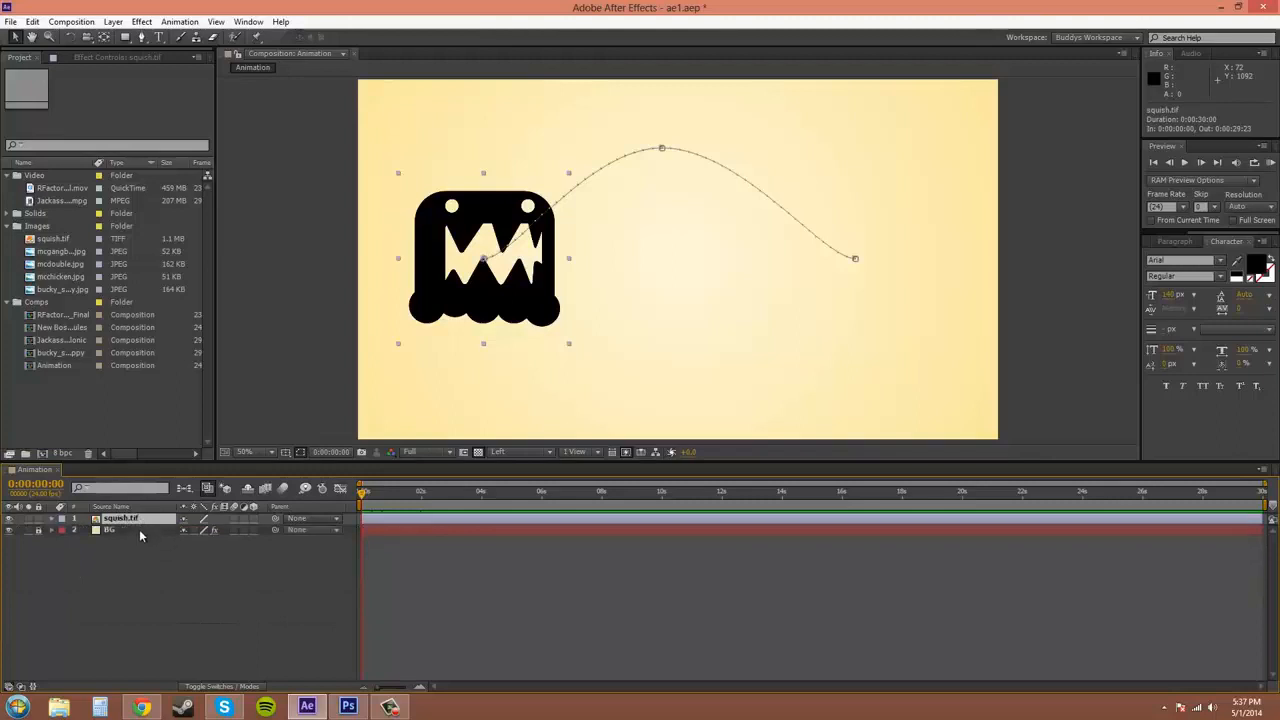
click(139, 529)
key(p)
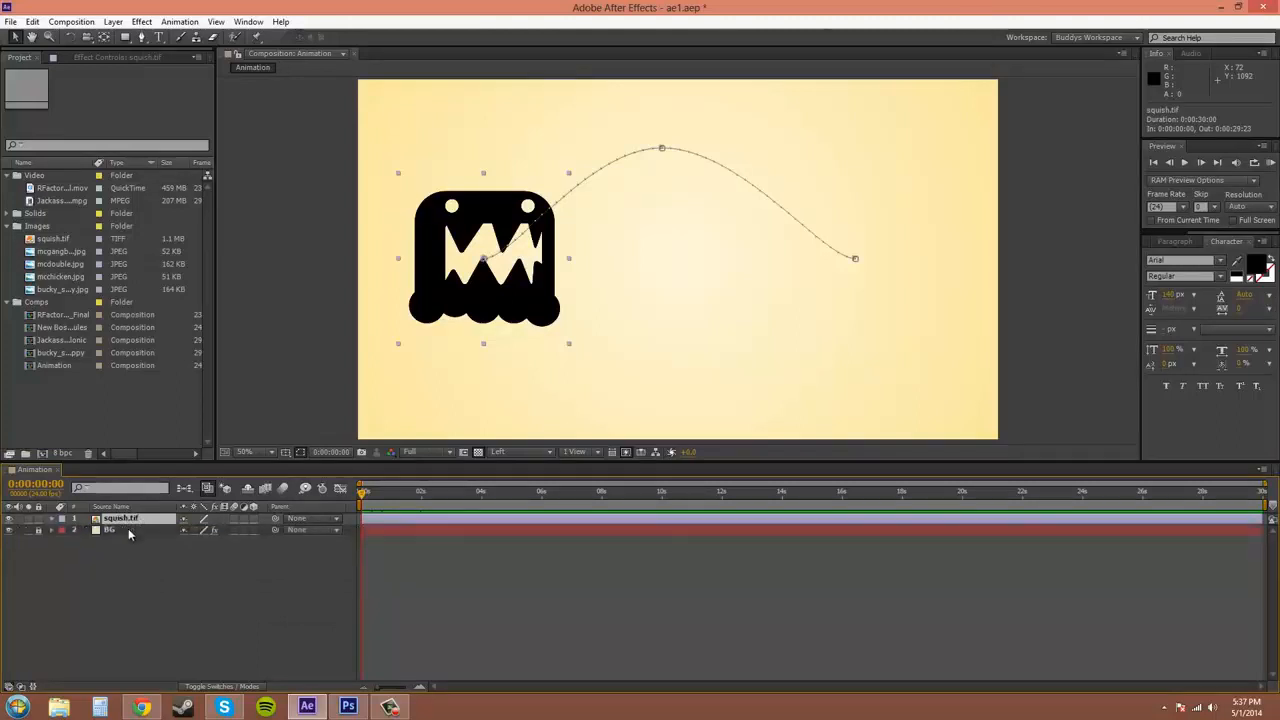
key(p)
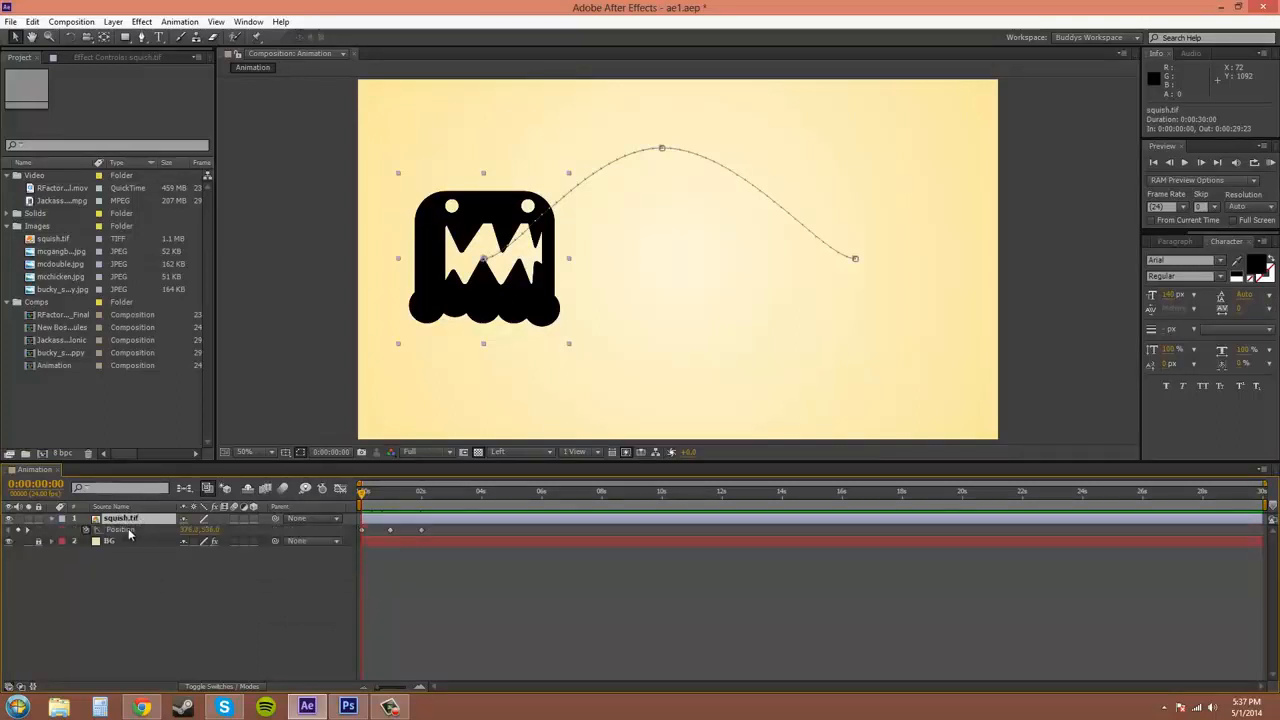